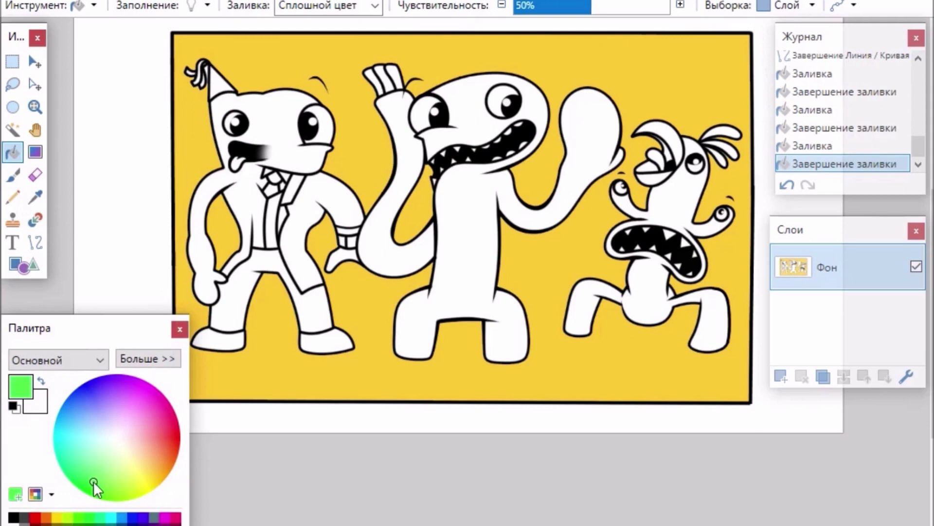
- Fill the middle character's head, body, arms and fingers with bright green
left_click(461, 73)
left_click(422, 174)
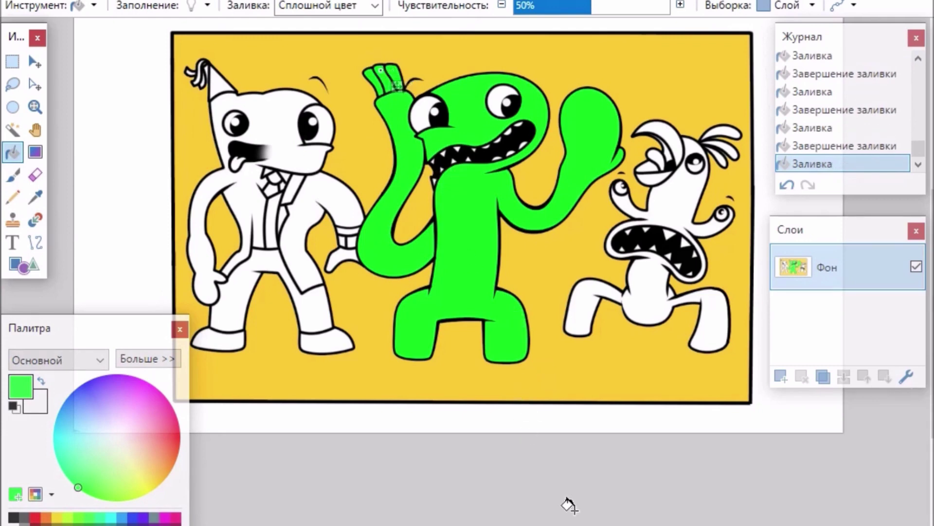
- Fill the left character's head and bare body half with red, and the hand beside the green character with orange
scroll(463, 223, "left", 2)
key("ctrl+plus")
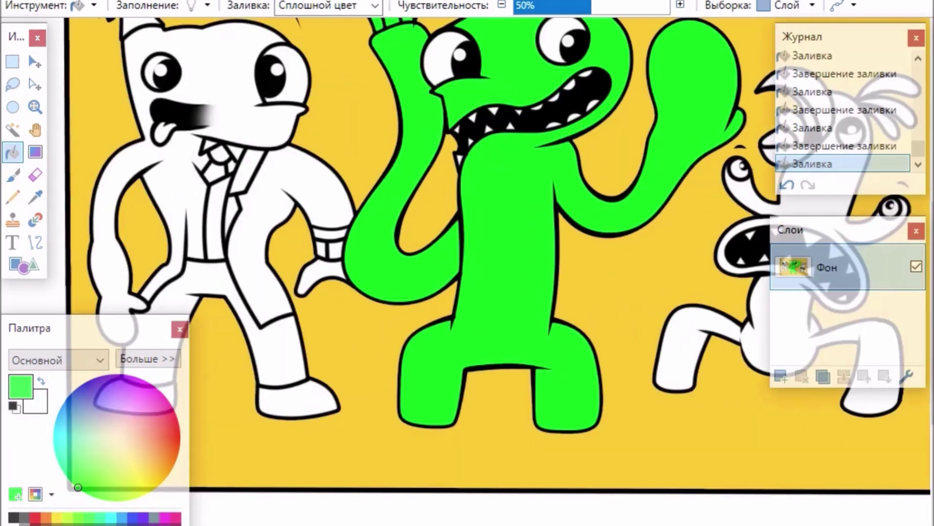
scroll(462, 253, "left", 5)
left_click_drag(931, 312, 931, 290)
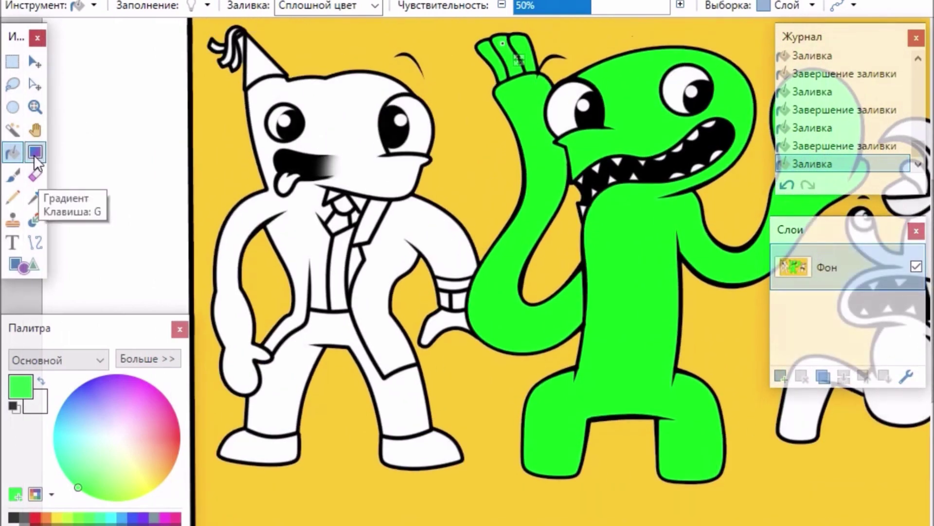
left_click_drag(155, 436, 152, 421)
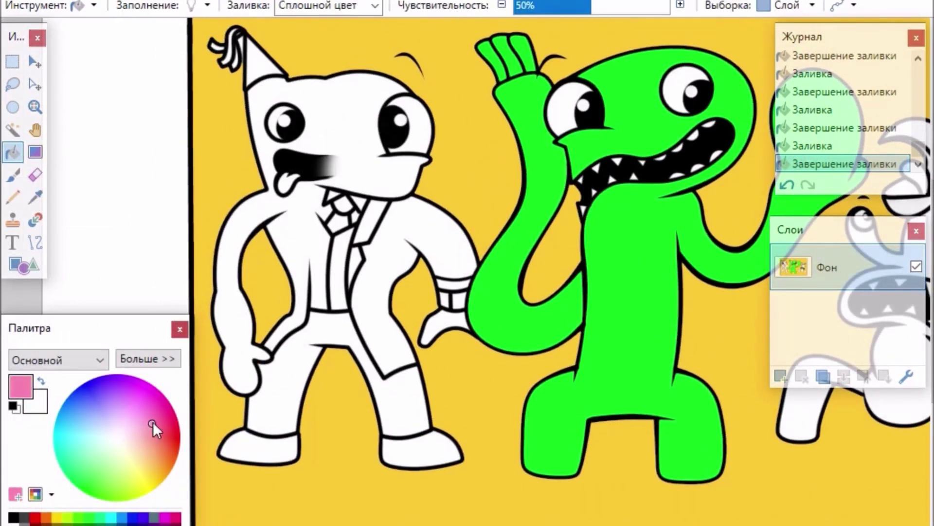
left_click(258, 92)
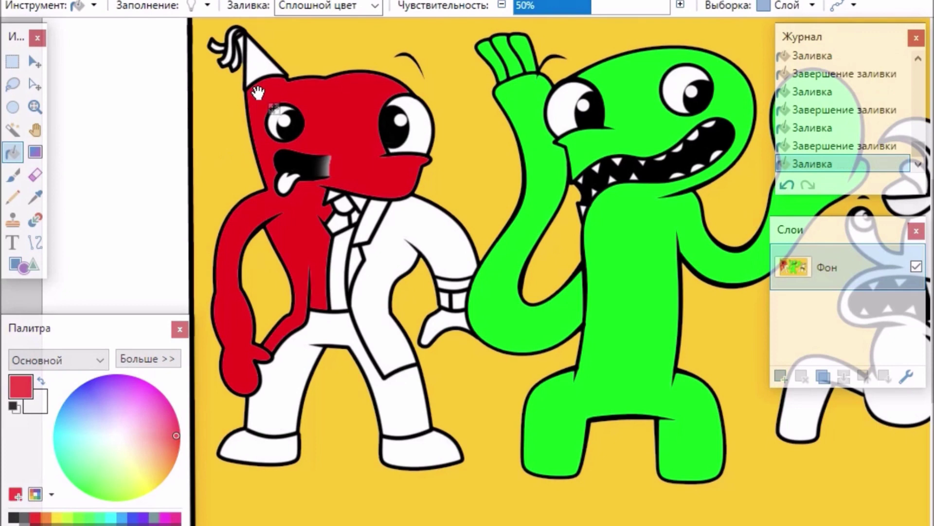
left_click(17, 191)
left_click(14, 153)
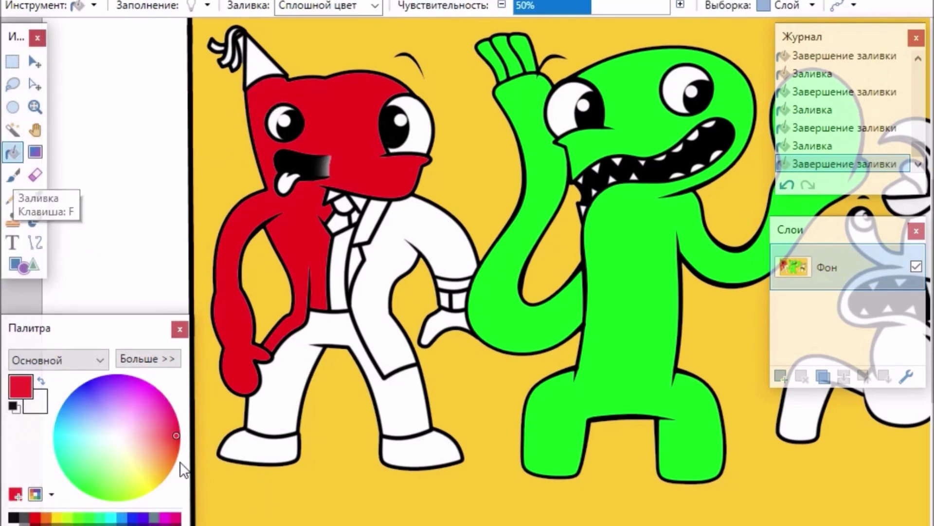
left_click_drag(177, 443, 169, 459)
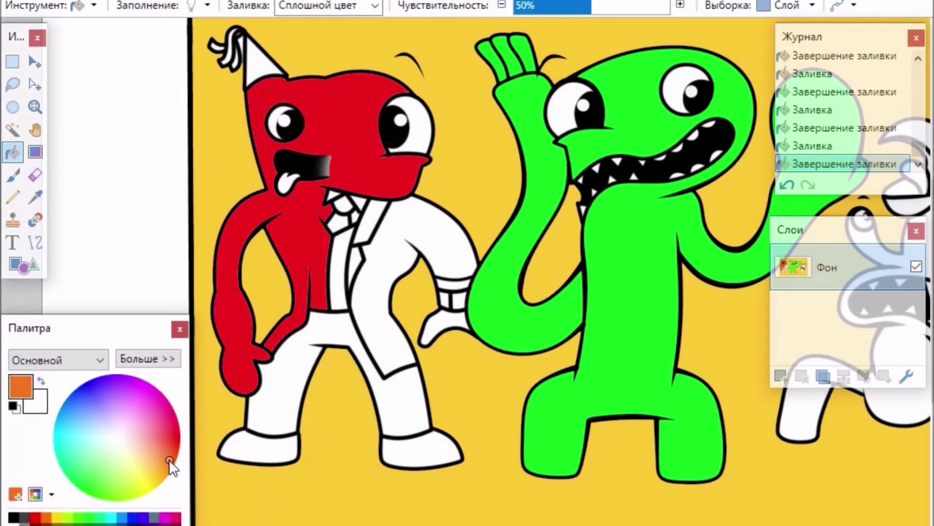
left_click(437, 323)
- Paint a soft orange stripe down the middle of the left character's red head with a brush of width 20 and 5% hardness
left_click(13, 174)
left_click(225, 6)
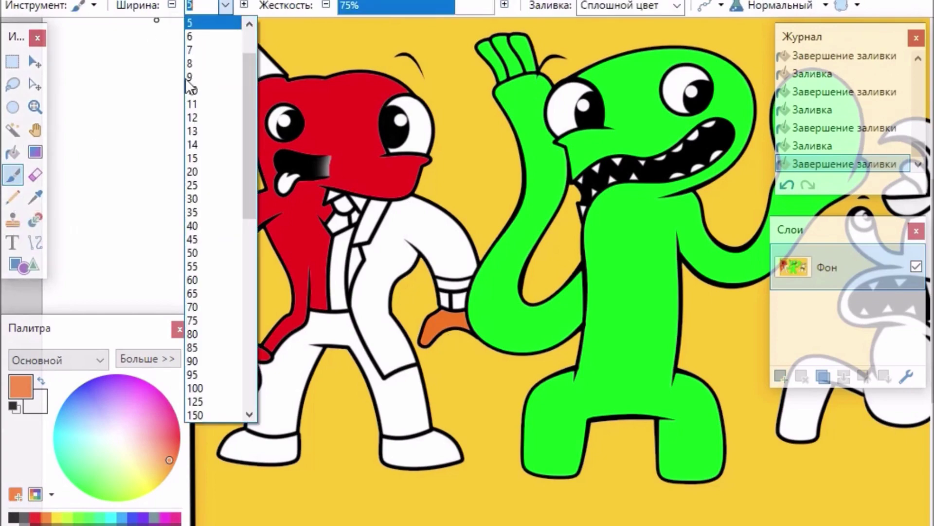
left_click(198, 172)
left_click(345, 6)
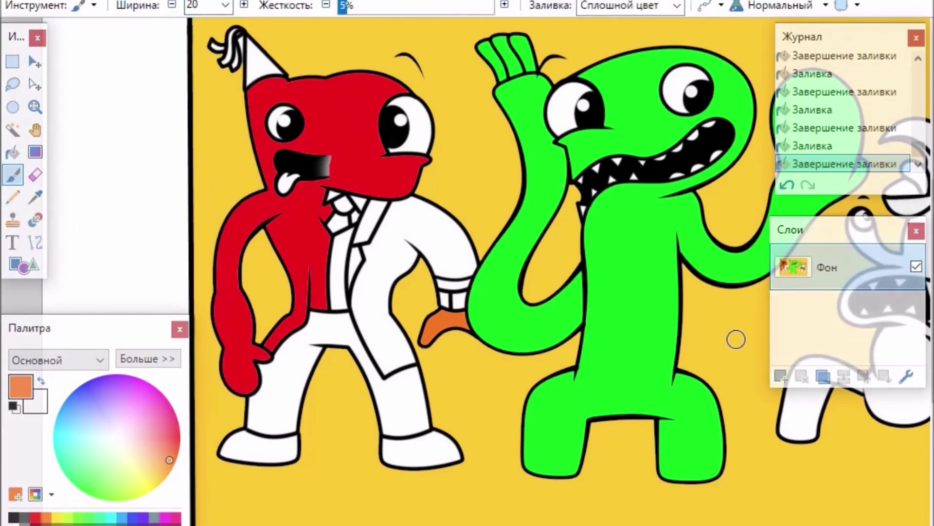
scroll(479, 282, "up", 3)
scroll(928, 475, "up", 3)
scroll(929, 474, "left", 3)
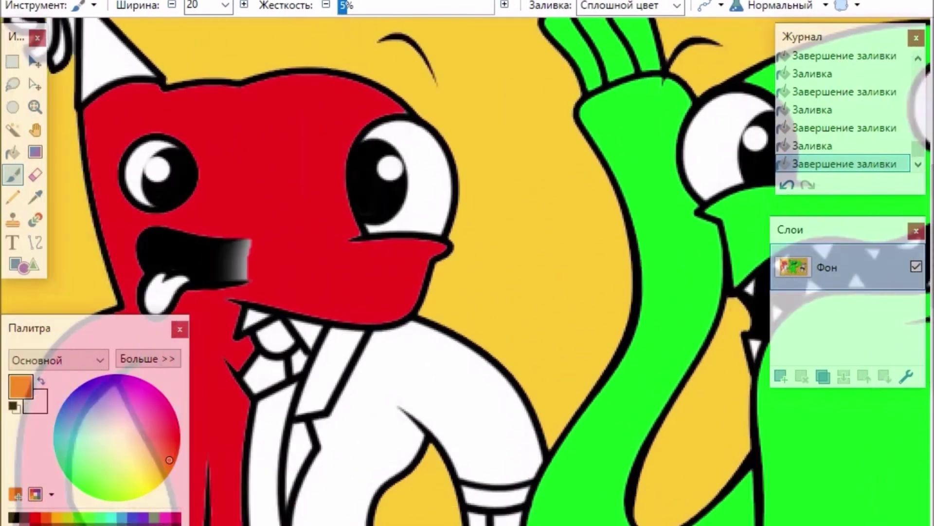
mouse_move(404, 270)
left_mouse_down()
mouse_move(396, 288)
mouse_move(411, 229)
mouse_move(404, 259)
mouse_move(399, 148)
mouse_move(416, 103)
mouse_move(395, 93)
mouse_move(417, 100)
mouse_move(425, 89)
mouse_move(411, 113)
mouse_move(415, 198)
left_mouse_up()
key("f")
left_click(468, 132)
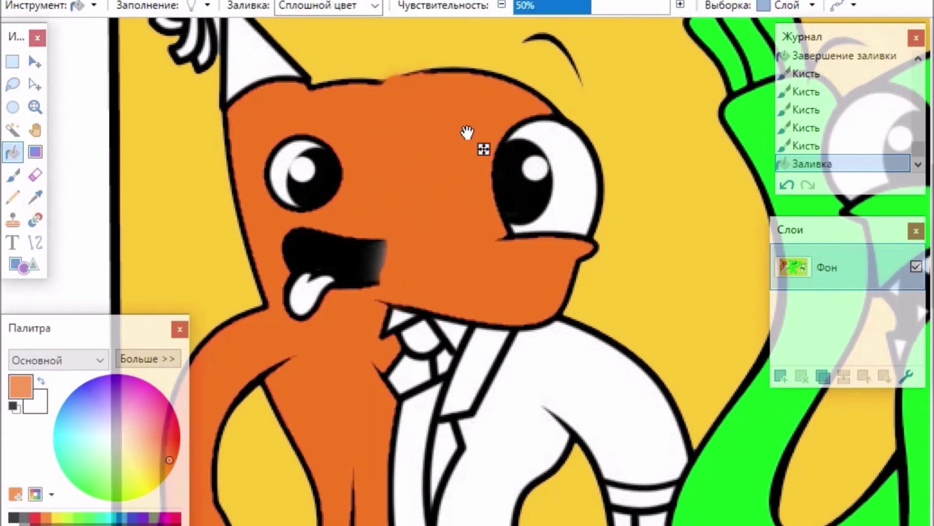
key("ctrl+z")
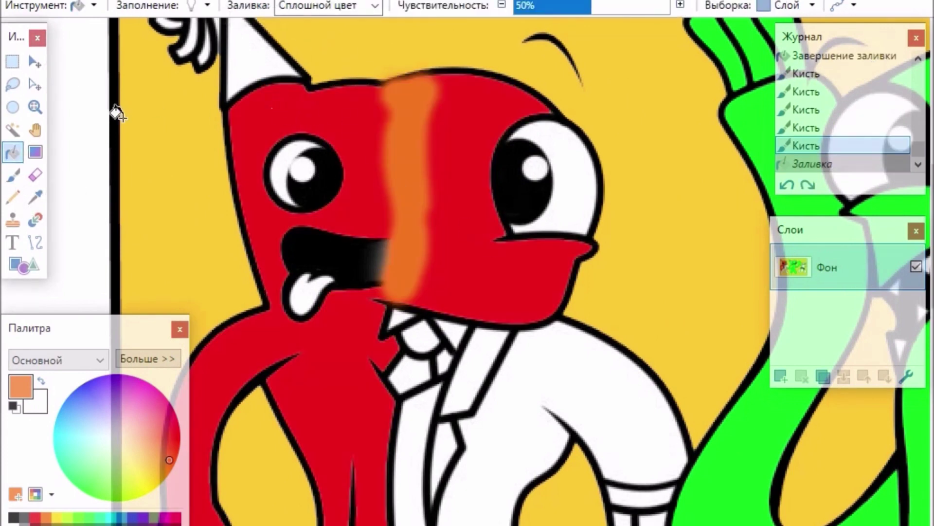
- Select the red face area between the orange stripe and the large eye with the Magic Wand at 30% tolerance and delete it
left_click(13, 130)
left_click(458, 192)
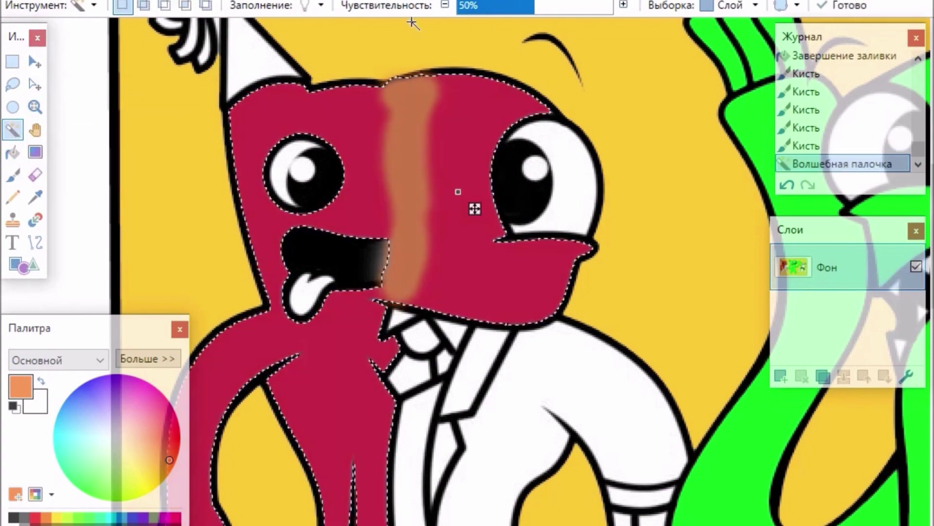
key("ctrl+z")
left_click(465, 194)
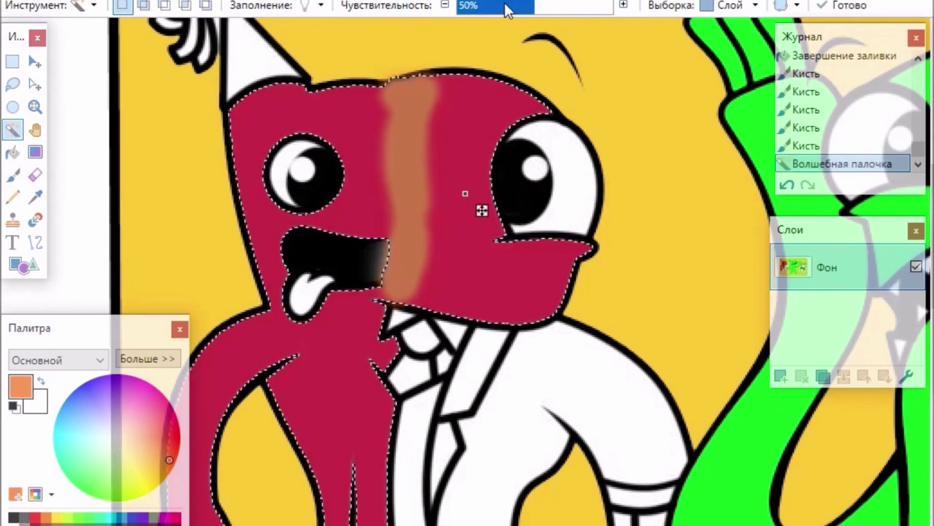
left_click(504, 4)
key("Delete")
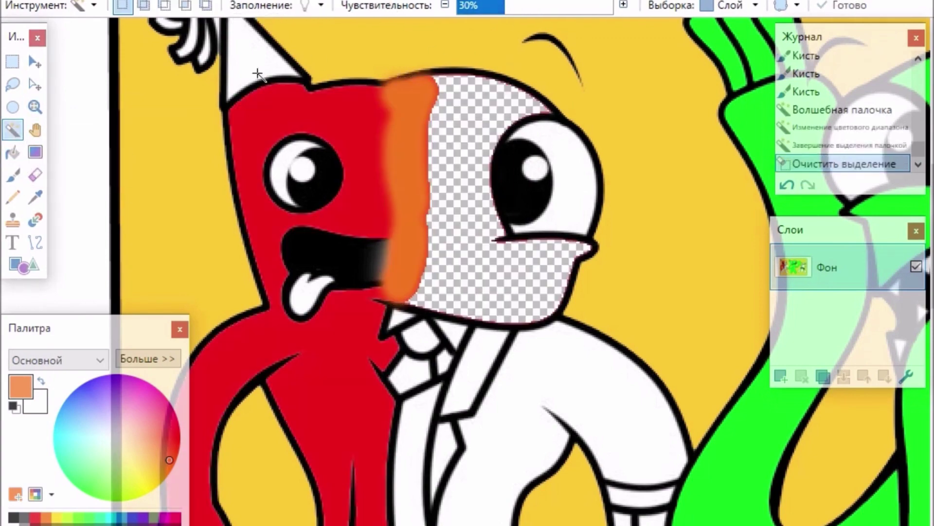
- Fill the cleared half of the face with orange and brush over the remaining seam beside the stripe
left_click(14, 152)
left_click(468, 161)
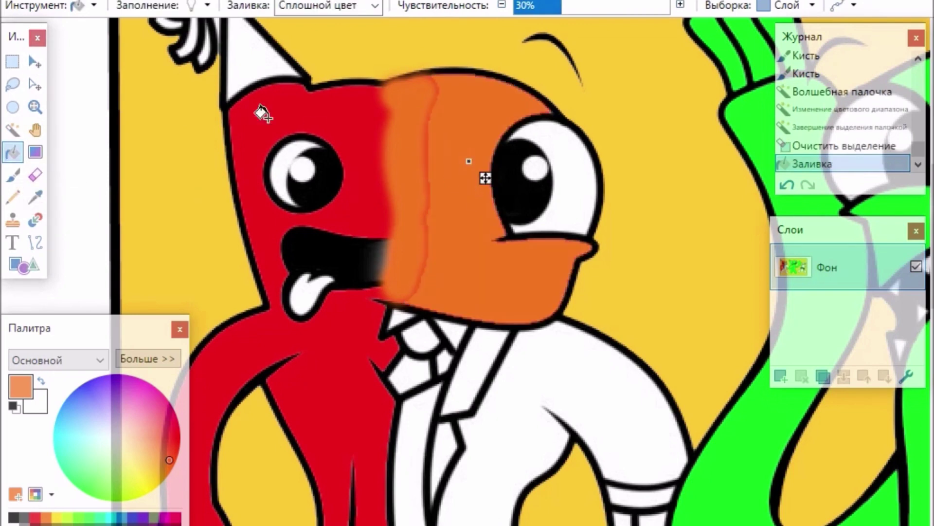
left_click(13, 175)
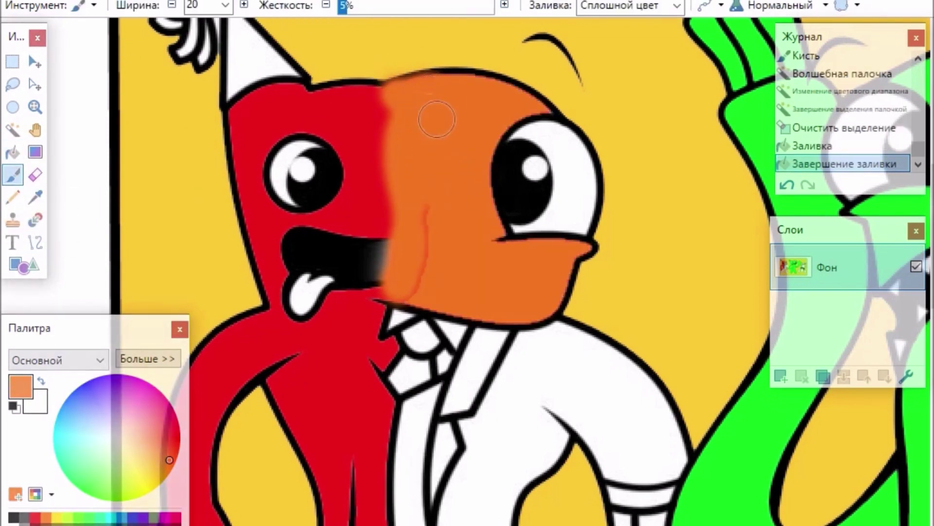
left_click_drag(426, 257, 475, 177)
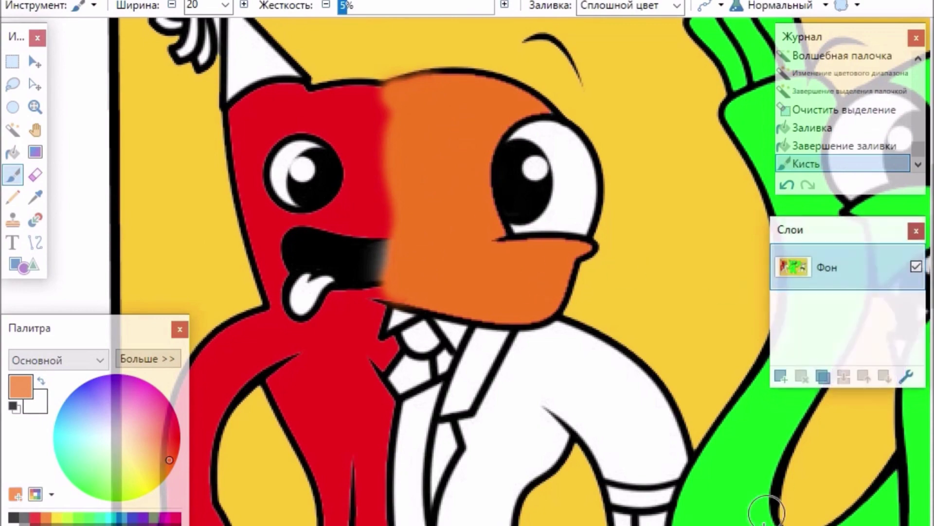
- Sample the background yellow and fill the white gap between the party hat and its tassel with a matching yellow
scroll(462, 274, "up", 2)
scroll(467, 272, "left", 3)
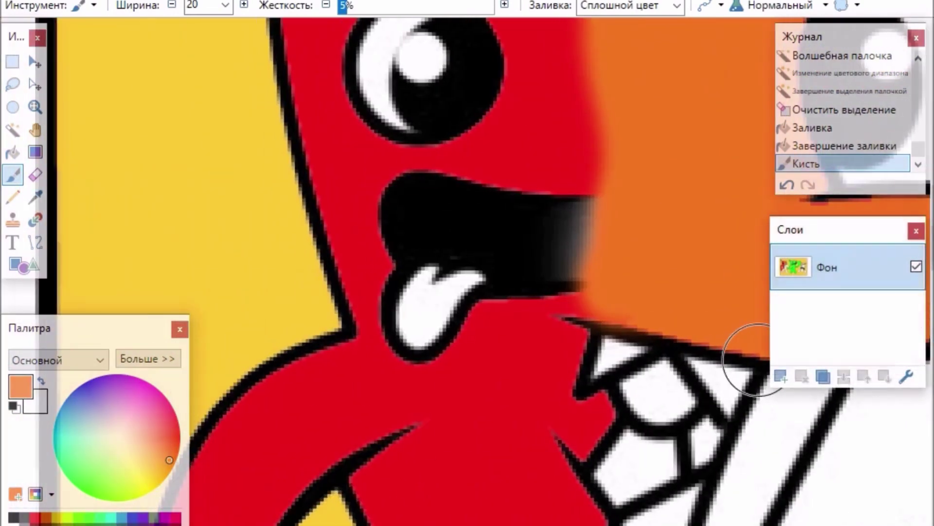
scroll(755, 359, "up", 4)
left_click(13, 153)
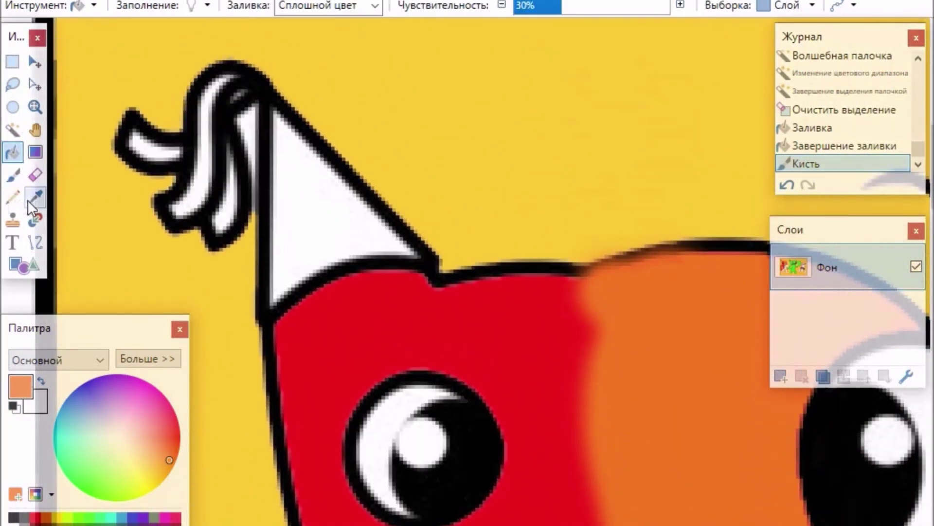
left_click(35, 197)
left_click(184, 258)
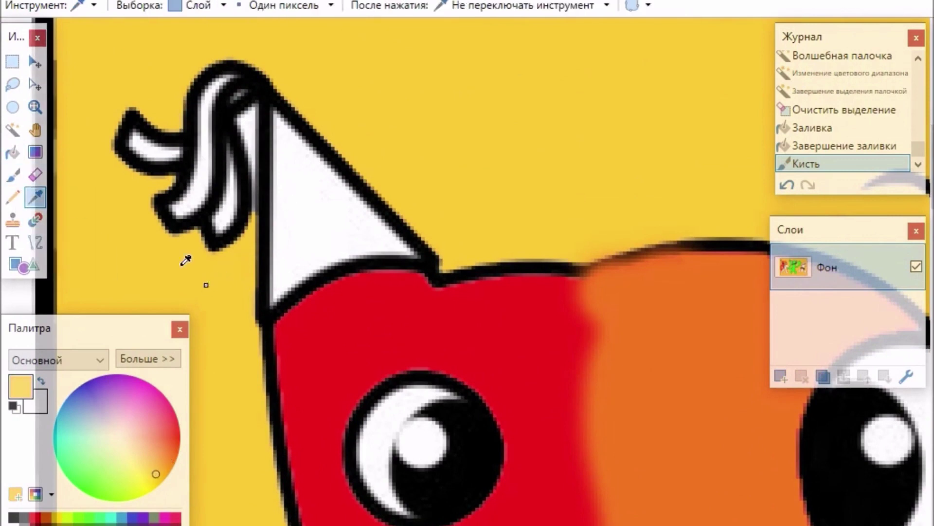
left_click(13, 152)
left_click(249, 126)
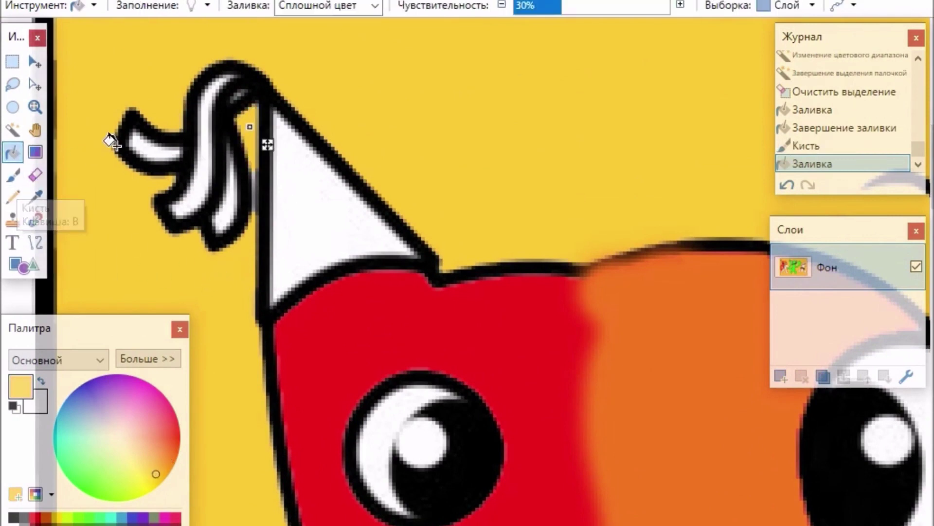
left_click(135, 497)
left_click(151, 474)
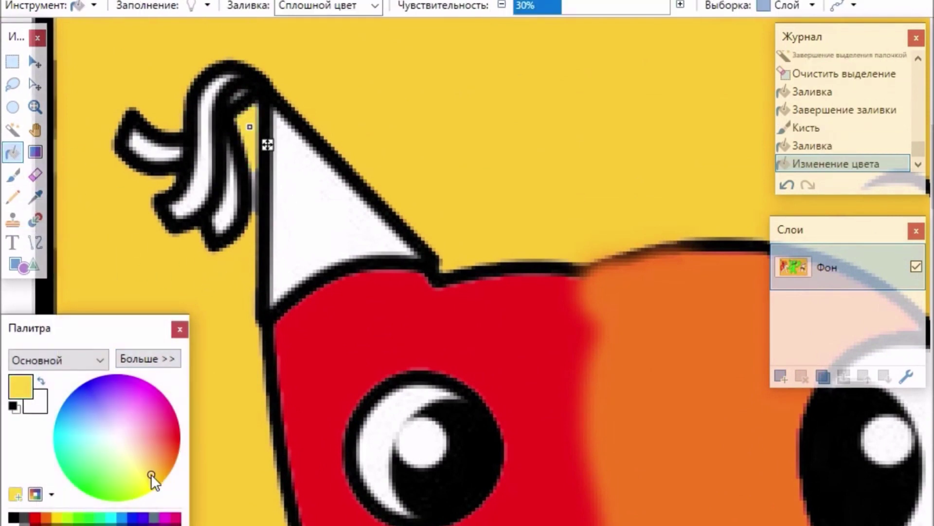
left_click(12, 152)
- Fill the three strands of the party hat's tassel with orange, green and light blue
left_click(115, 490)
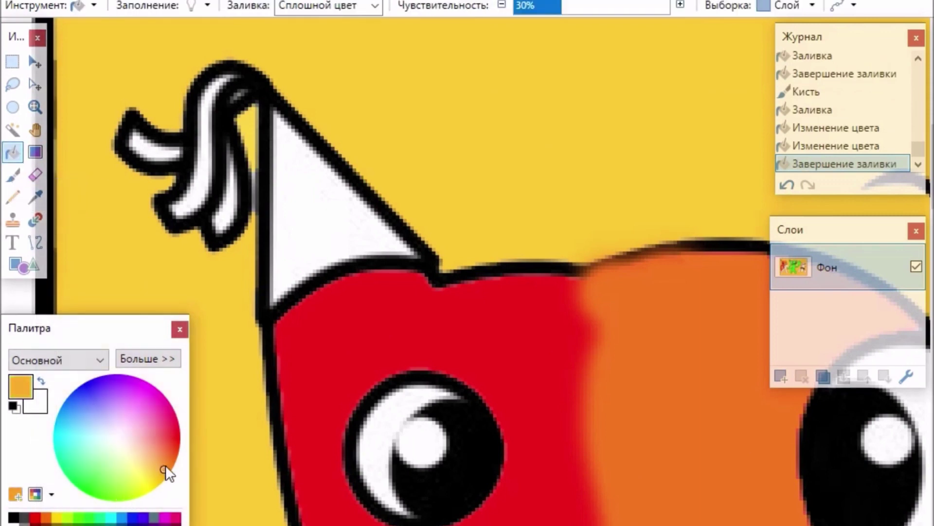
left_click(224, 213)
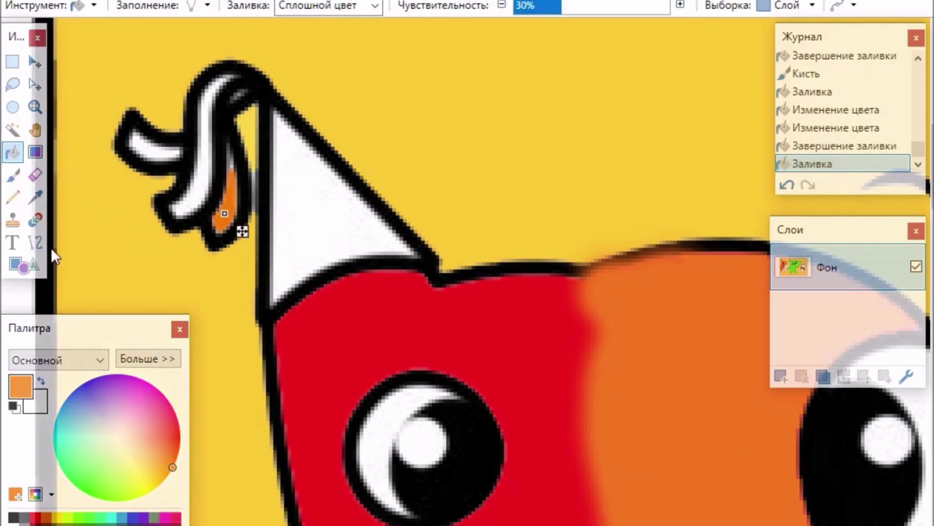
left_click(14, 152)
left_click(87, 480)
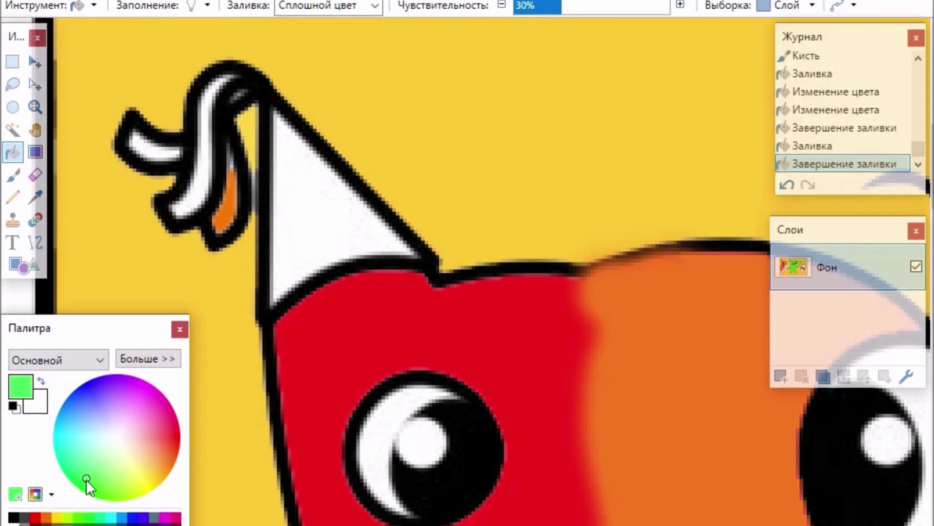
left_click(191, 198)
left_click(13, 174)
left_click(13, 151)
left_click(76, 411)
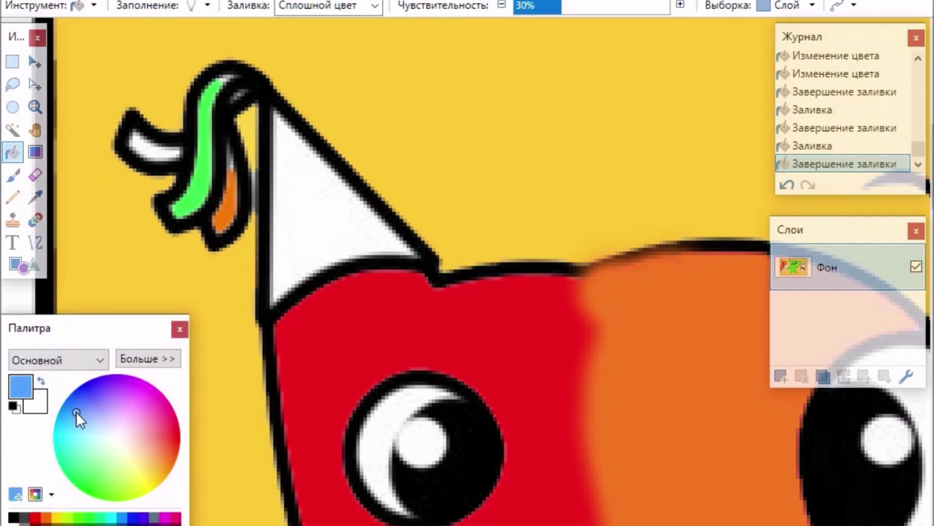
left_click(145, 152)
- Paint the lower right corner of the party hat orange with a brush of width 11
left_click(13, 175)
left_click(167, 466)
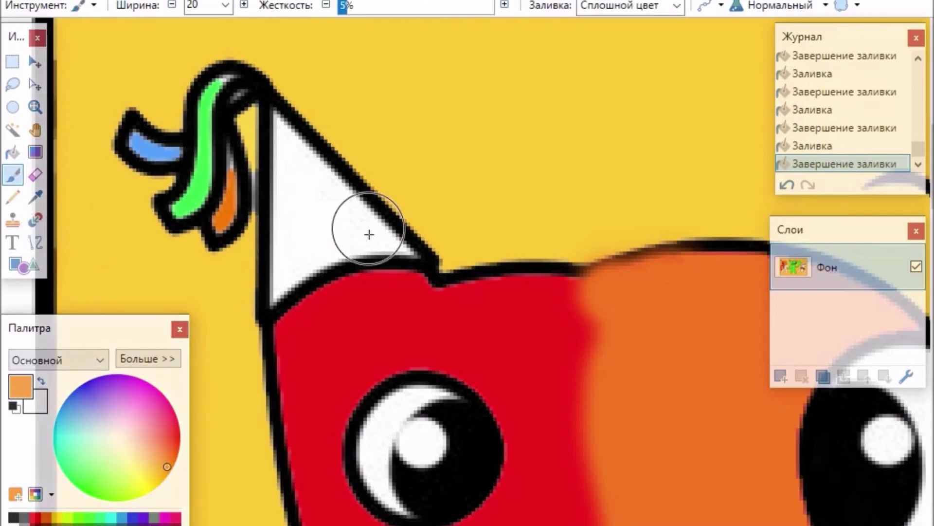
left_click(224, 5)
scroll(219, 97, "up", 3)
left_click(204, 76)
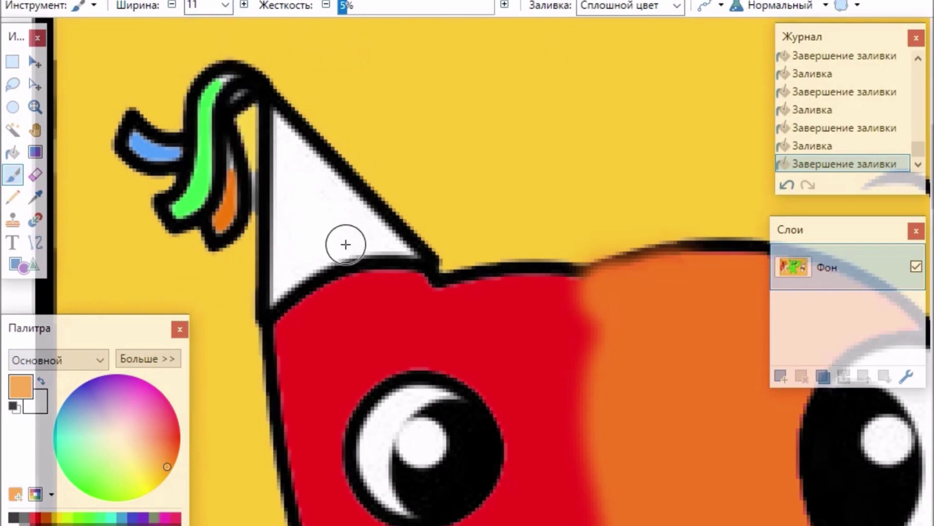
mouse_move(346, 242)
left_mouse_down()
mouse_move(353, 219)
mouse_move(403, 250)
mouse_move(337, 258)
mouse_move(348, 206)
left_mouse_up()
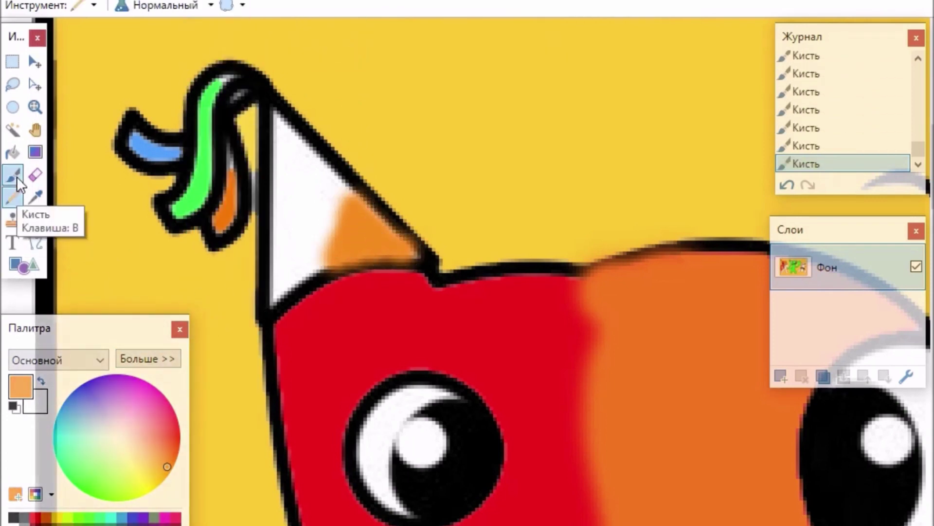
- Paint a diagonal lime green stripe next to the orange corner of the hat and a light blue stripe above it
mouse_move(110, 472)
left_mouse_down()
mouse_move(102, 470)
mouse_move(108, 494)
left_mouse_up()
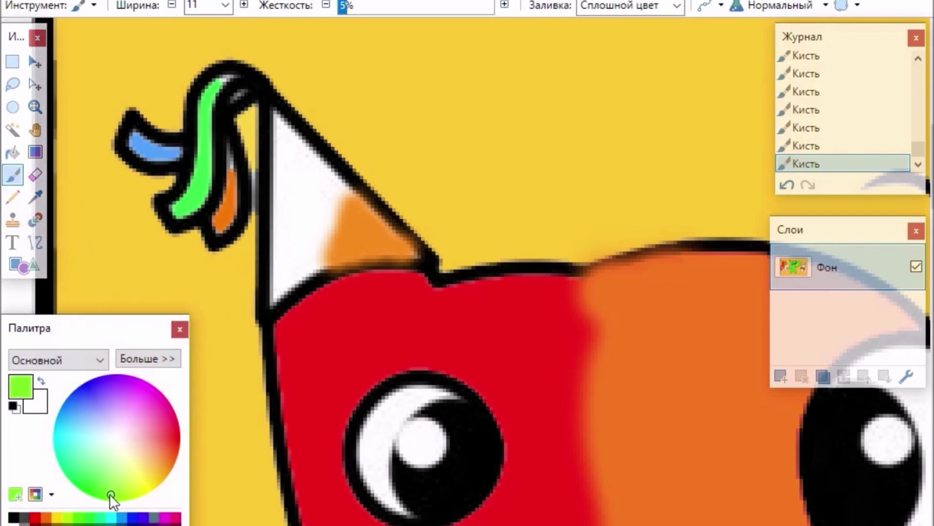
left_click(336, 188)
mouse_move(336, 188)
left_mouse_down()
mouse_move(293, 293)
mouse_move(322, 200)
mouse_move(279, 266)
mouse_move(279, 295)
mouse_move(326, 191)
mouse_move(290, 275)
mouse_move(315, 224)
left_mouse_up()
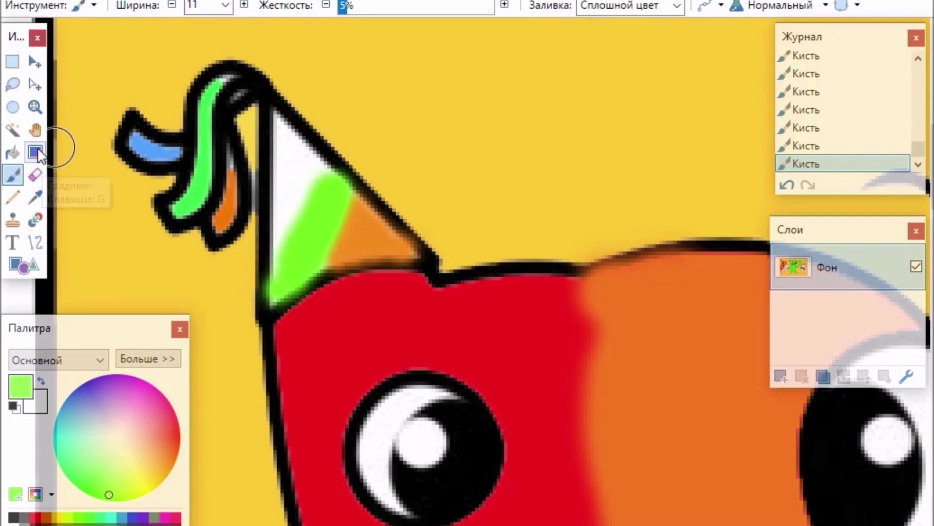
left_click(80, 412)
mouse_move(311, 155)
left_mouse_down()
mouse_move(272, 255)
mouse_move(297, 190)
left_mouse_up()
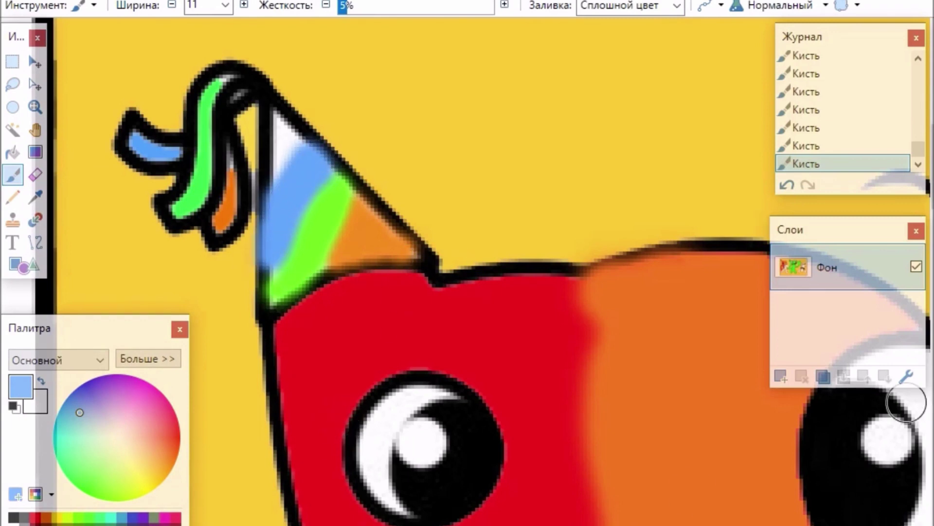
- Shade the outer right edge of the eye on the character's orange half with pale lavender blue, using a brush width of 8
scroll(906, 403, "down", 2)
scroll(229, 518, "right", 5)
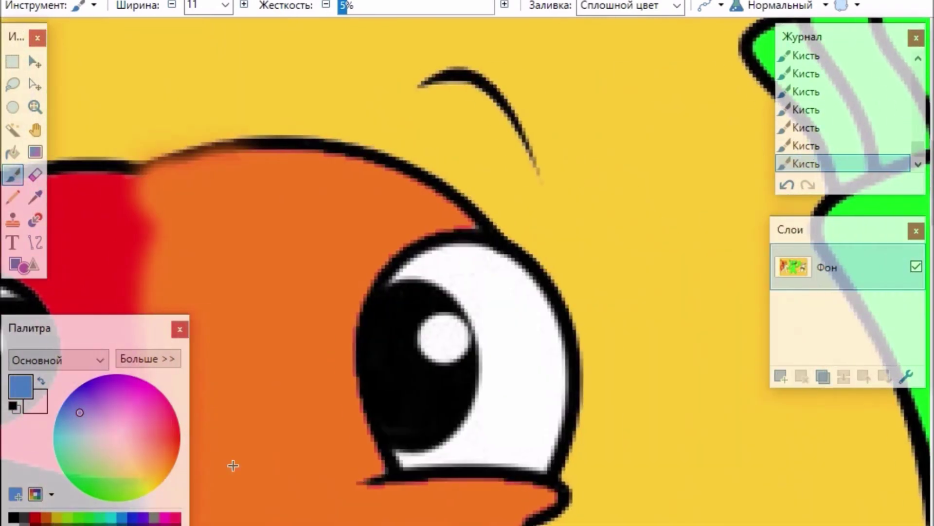
left_click(226, 6)
scroll(210, 62, "up", 2)
left_click(209, 62)
left_click_drag(490, 262, 514, 277)
left_click(230, 1)
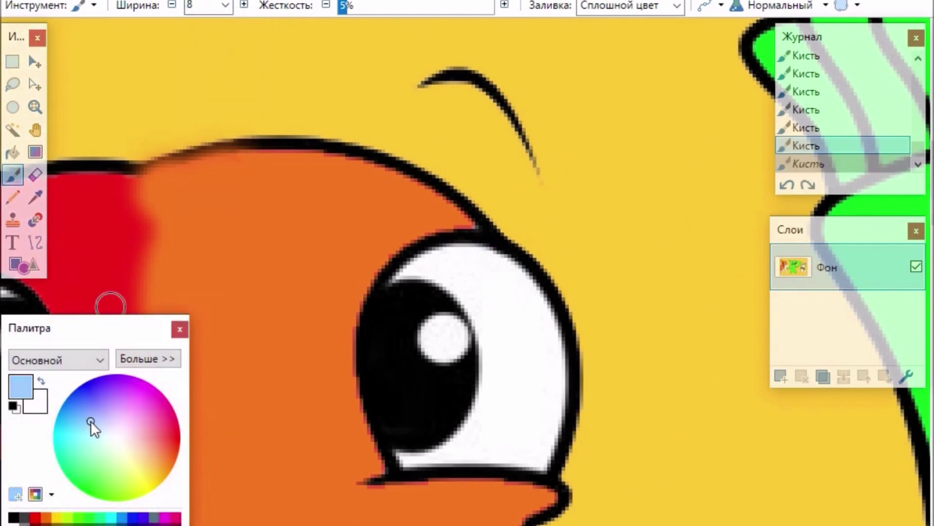
mouse_move(468, 247)
left_mouse_down()
mouse_move(542, 319)
mouse_move(522, 449)
mouse_move(553, 392)
mouse_move(532, 462)
left_mouse_up()
left_click(254, 2)
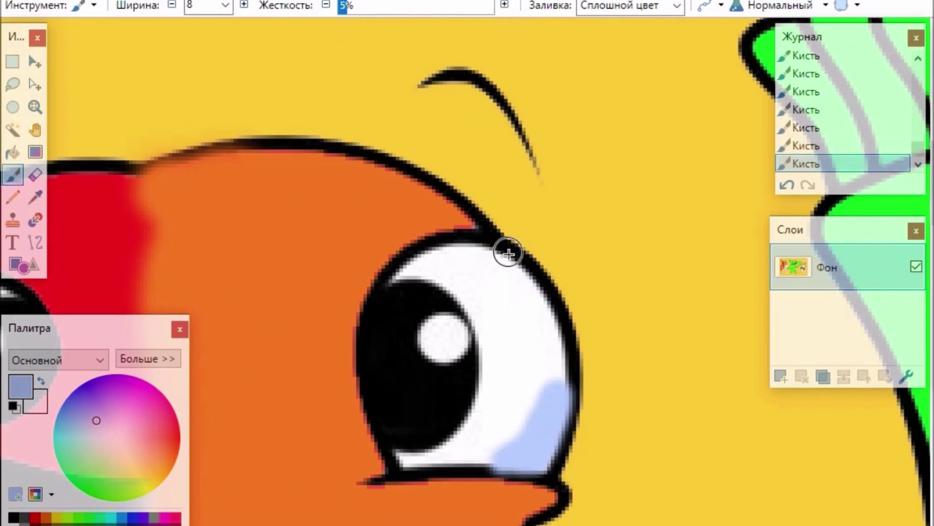
mouse_move(508, 253)
left_mouse_down()
mouse_move(549, 343)
mouse_move(546, 400)
left_mouse_up()
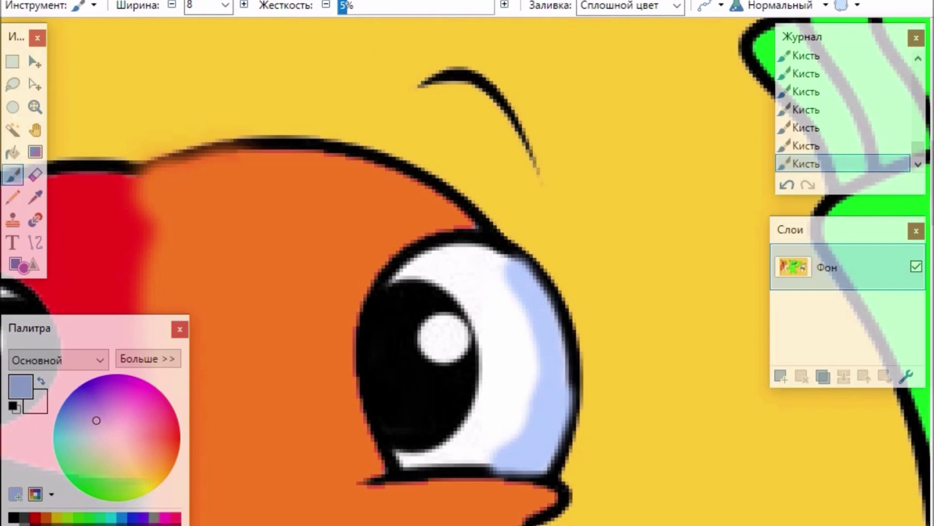
- Shade the lower tip of the white area in the red half's eye with the same pale lavender blue
scroll(468, 272, "left", 6)
scroll(467, 272, "right", 1)
left_click_drag(409, 392, 425, 409)
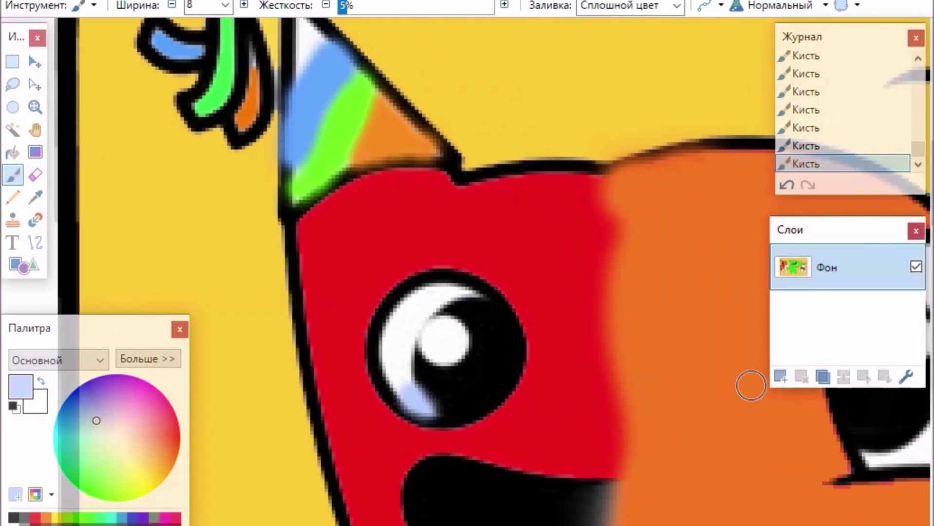
- Fill the small white gap beside the tie knot on the first character with pale cyan
scroll(751, 385, "down", 8)
key("ctrl+minus")
key("ctrl+minus")
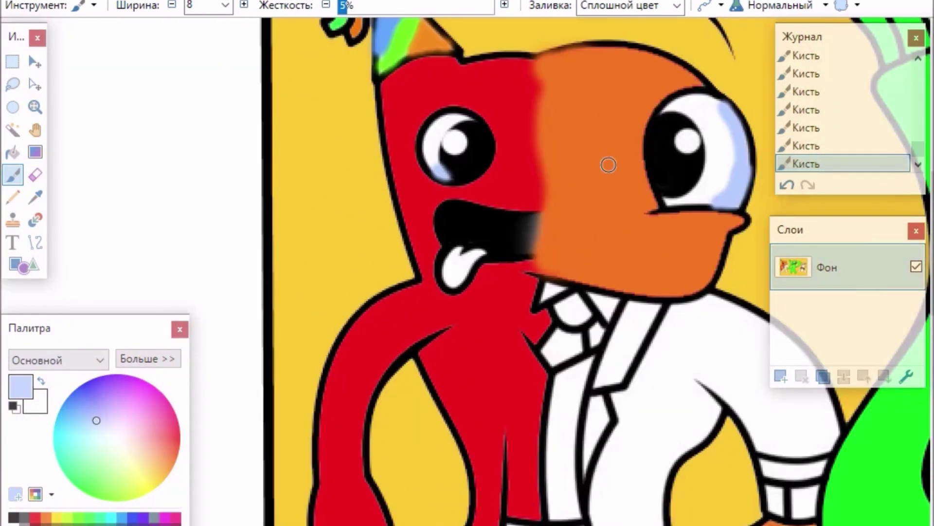
scroll(608, 164, "right", 4)
key("f")
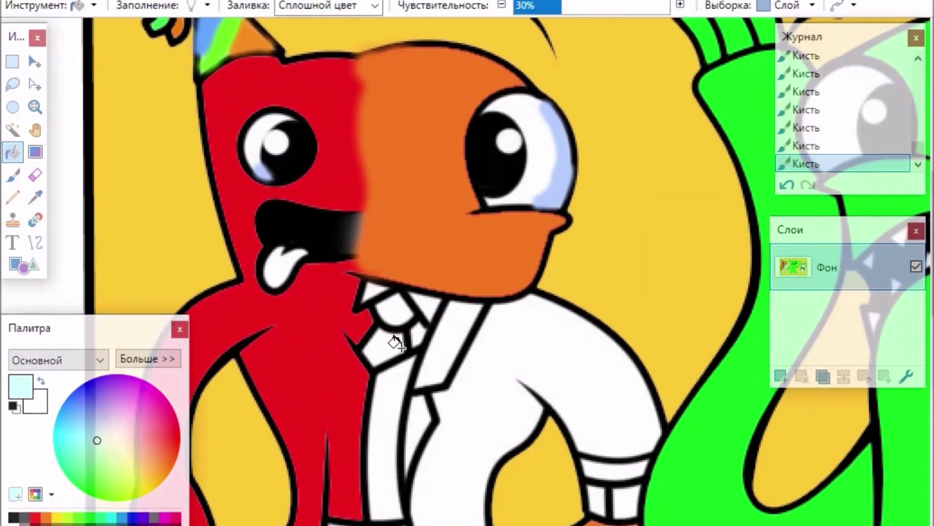
left_click(417, 335)
- Fill the long strip below the tie knot with mid grey and the two knot pieces with dark grey
left_click(387, 419)
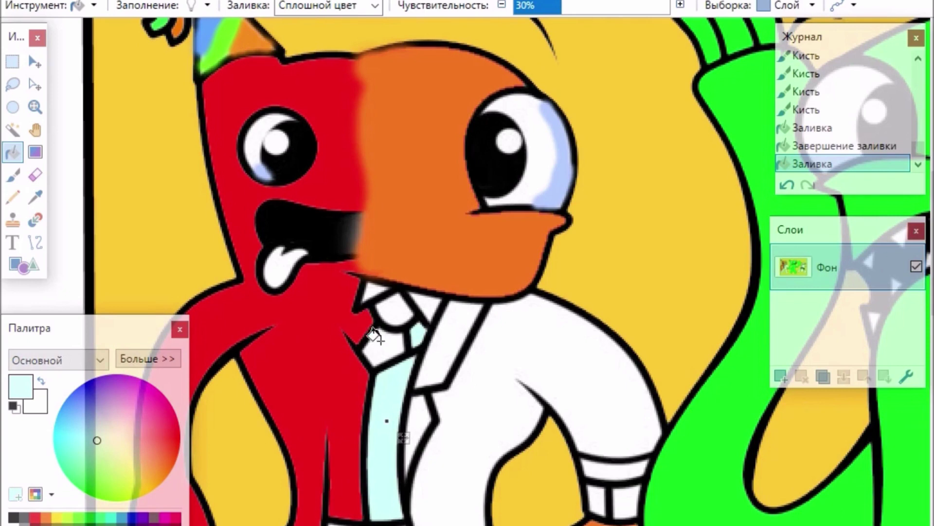
left_click(24, 515)
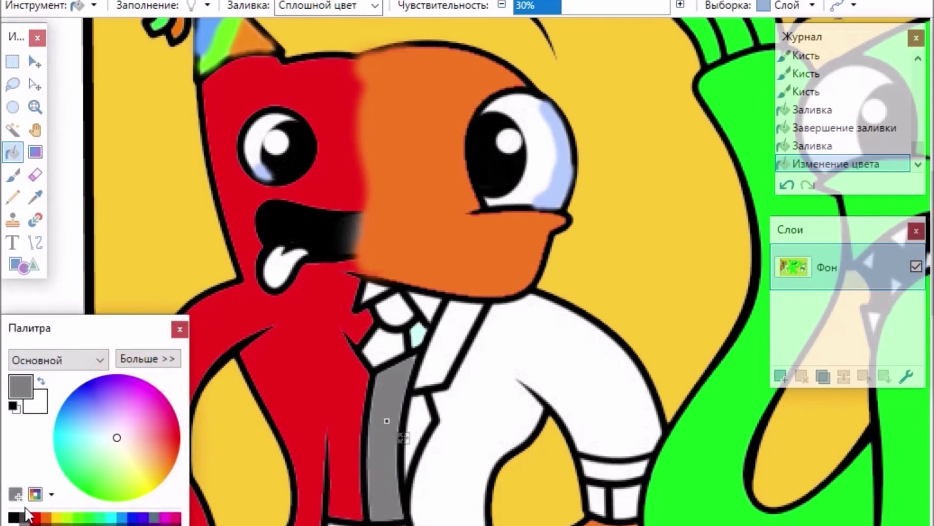
left_click(35, 153)
left_click(12, 153)
left_click(24, 515)
left_click(389, 339)
left_click(396, 316)
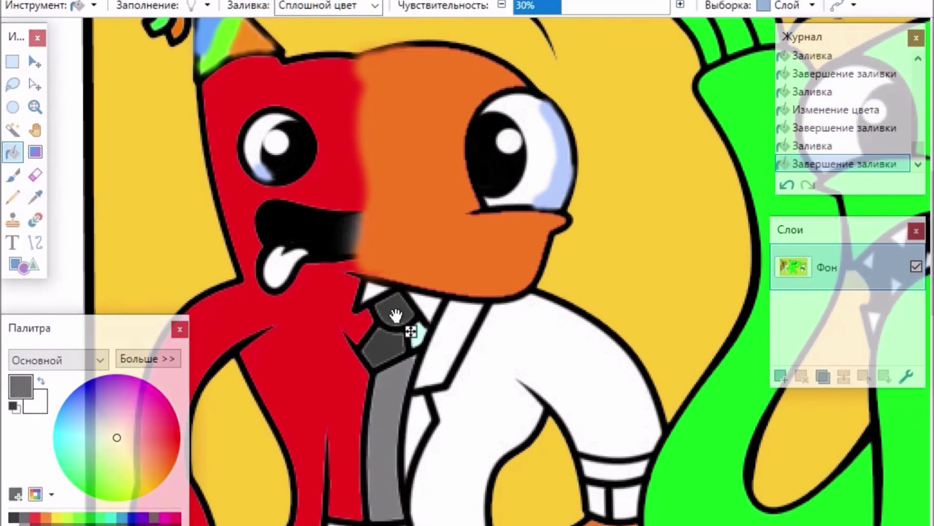
- Fill both shoes of the red and orange character with dark grey
left_click_drag(932, 260, 931, 361)
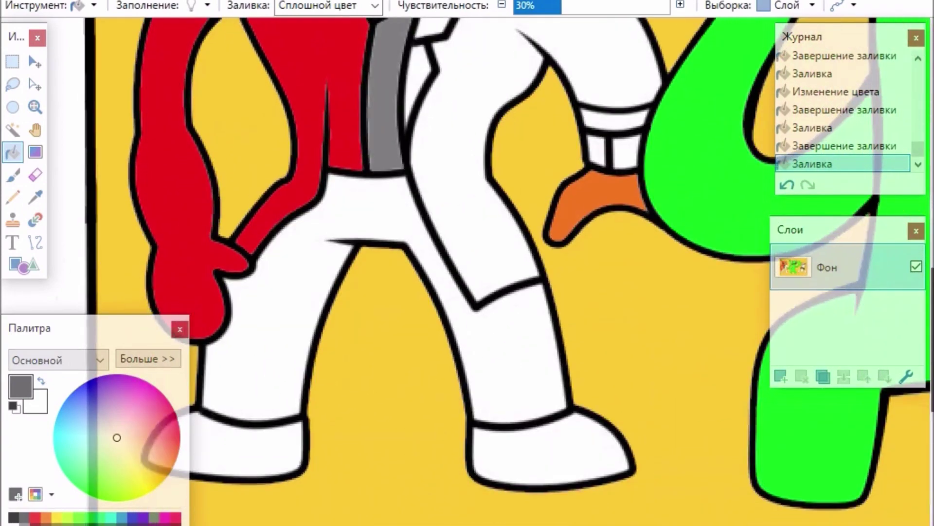
scroll(217, 411, "down", 1)
left_click(218, 410)
left_click(551, 405)
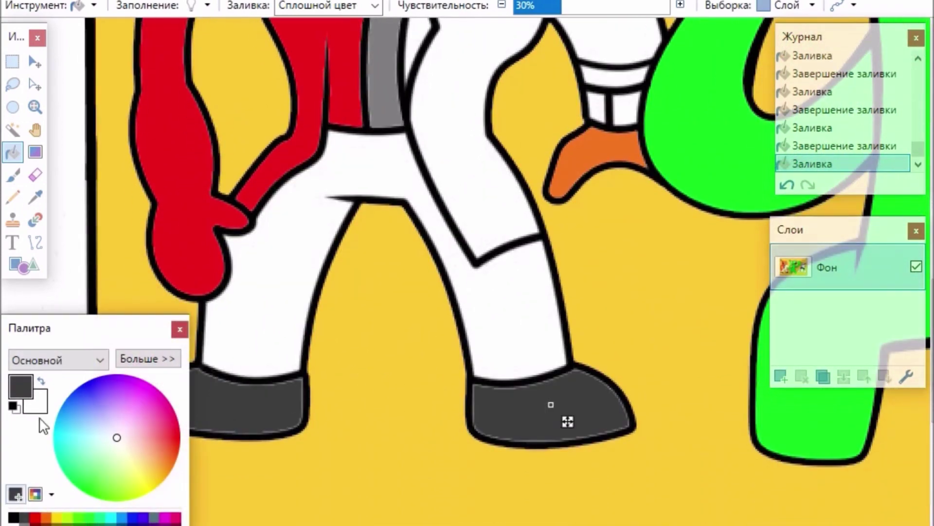
left_click(13, 174)
left_click(12, 152)
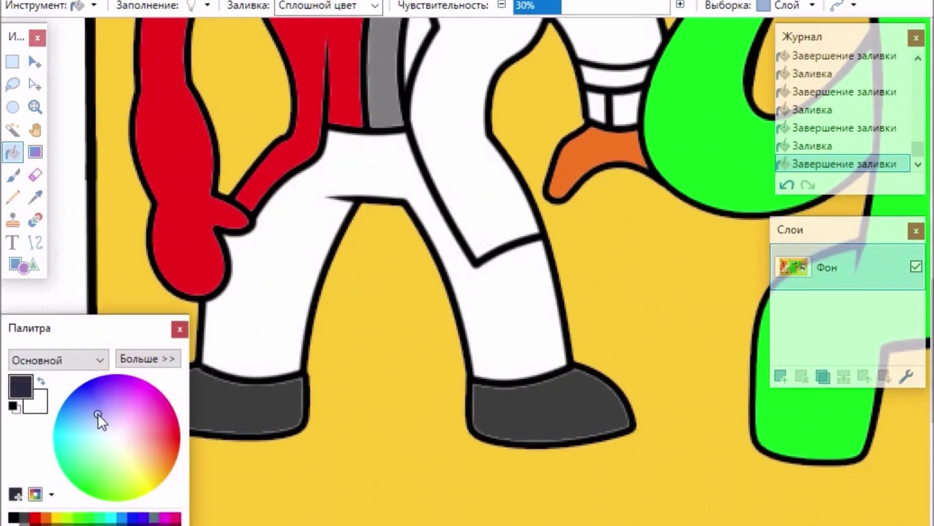
- Refill both shoes with a dark navy blue
left_click_drag(98, 413, 100, 415)
left_click(243, 401)
left_click(537, 418)
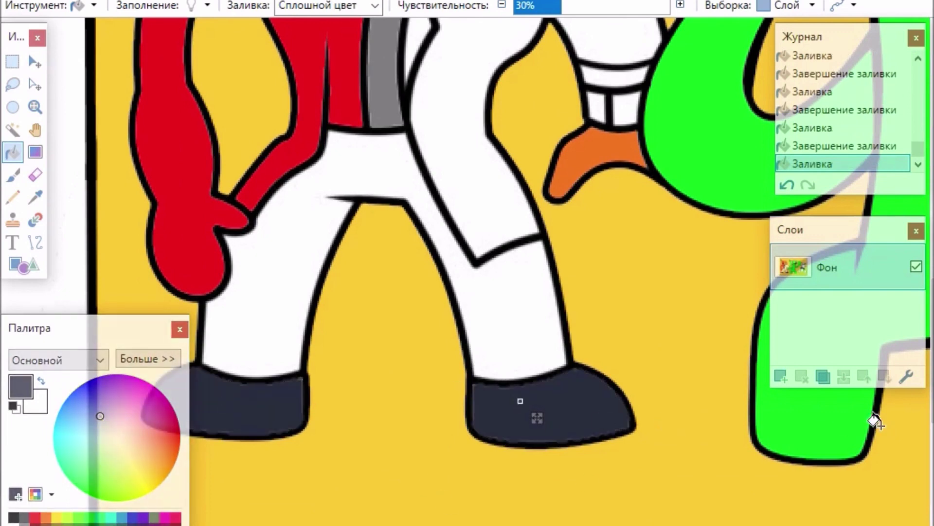
- Fill the two small cuff segments above the orange hand with mid grey
scroll(875, 421, "up", 3)
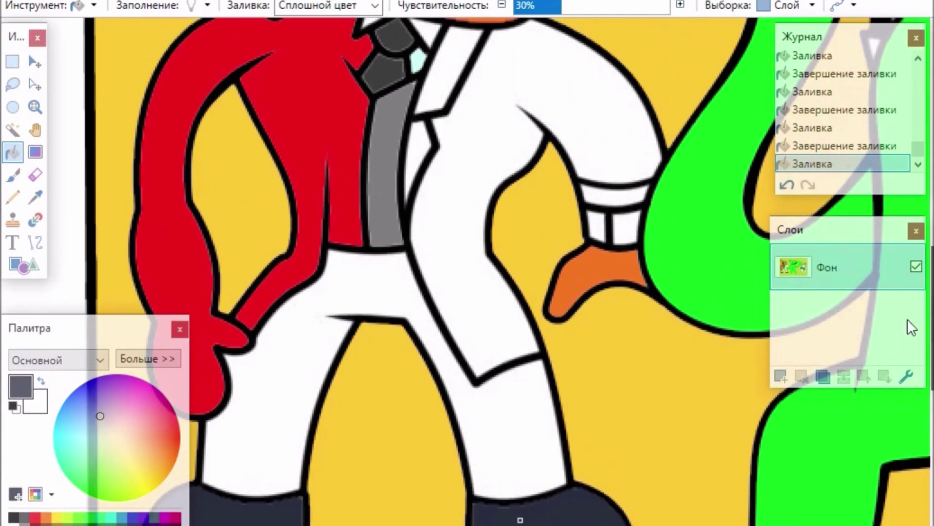
left_click(13, 174)
left_click(13, 152)
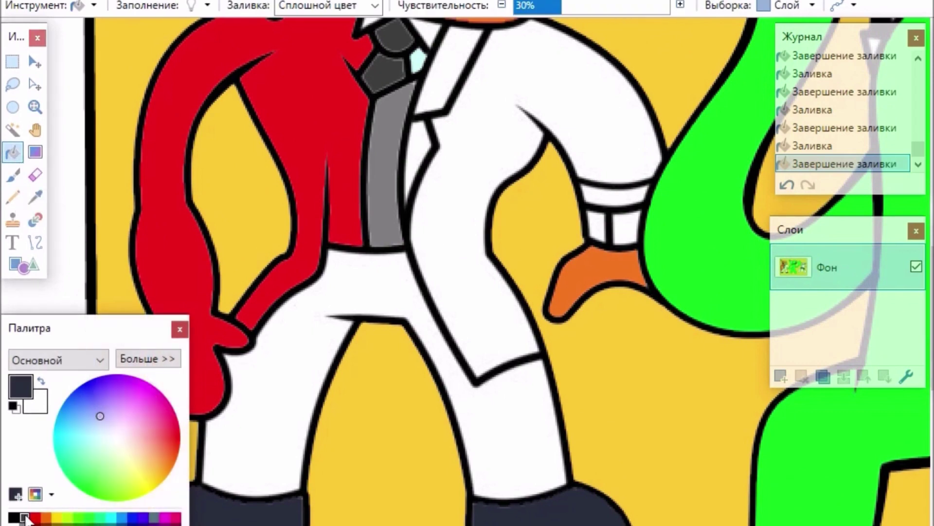
left_click(25, 517)
left_click(595, 225)
left_click(621, 222)
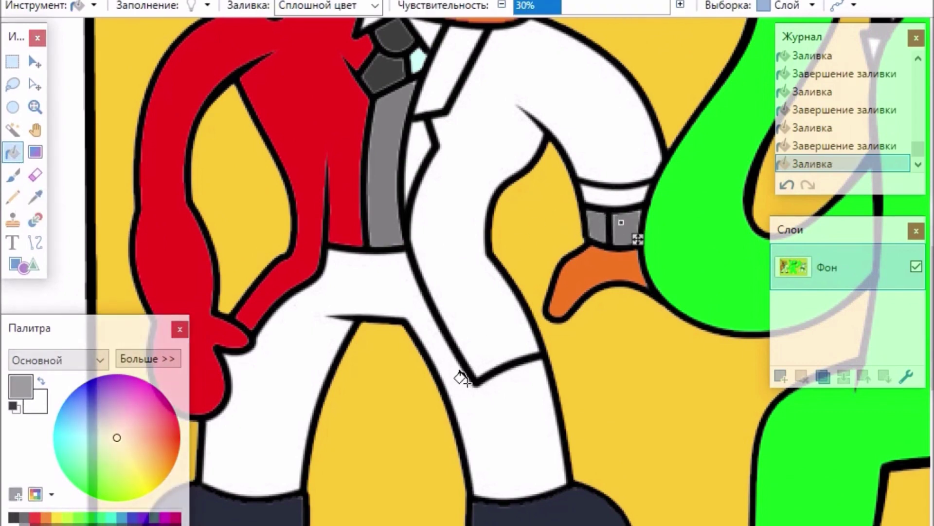
- Fill the red and orange character's trousers with mid grey
left_click(502, 417)
mouse_move(84, 435)
left_mouse_down()
mouse_move(114, 422)
mouse_move(124, 449)
mouse_move(124, 421)
mouse_move(109, 433)
mouse_move(120, 437)
left_mouse_up()
left_click(24, 523)
scroll(519, 433, "down", 1)
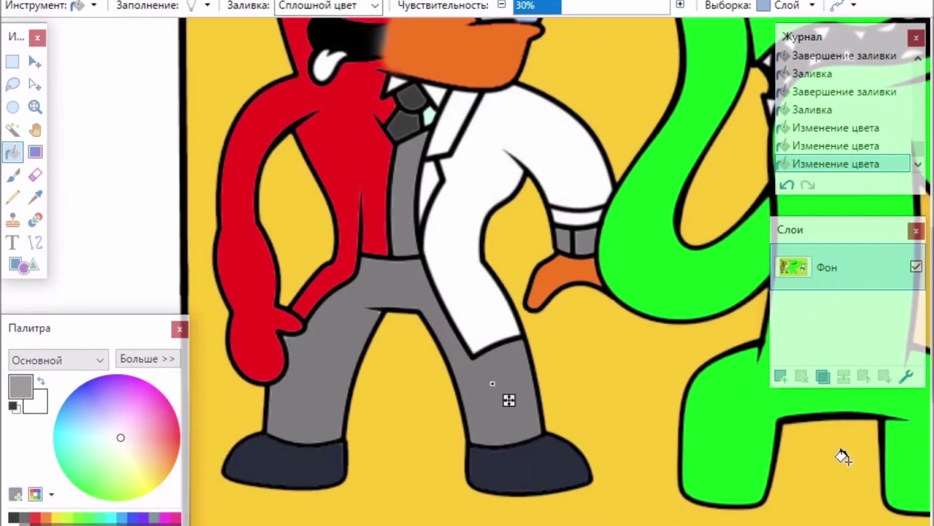
scroll(493, 383, "up", 3)
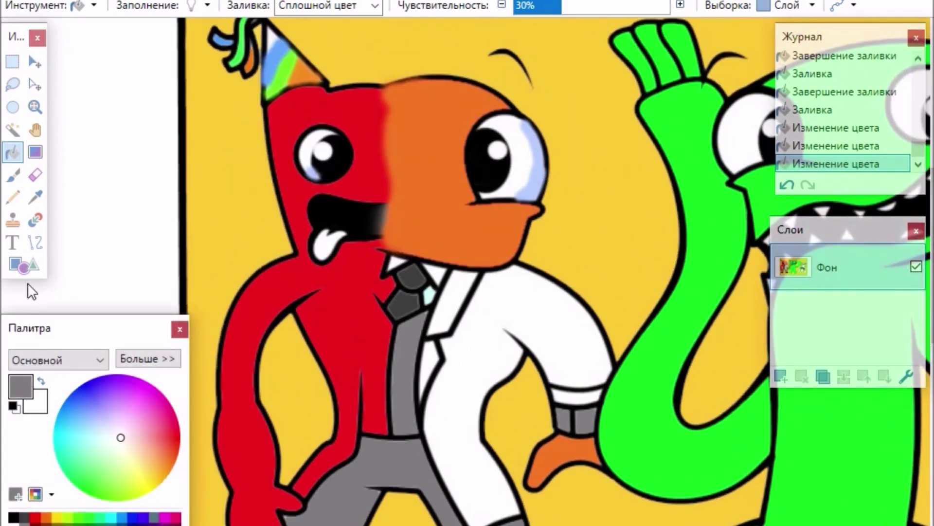
- Brush pale mint green shading along the left edges of both of the green monster's eyes
left_click(12, 174)
scroll(9, 303, "right", 1)
scroll(9, 303, "right", 5)
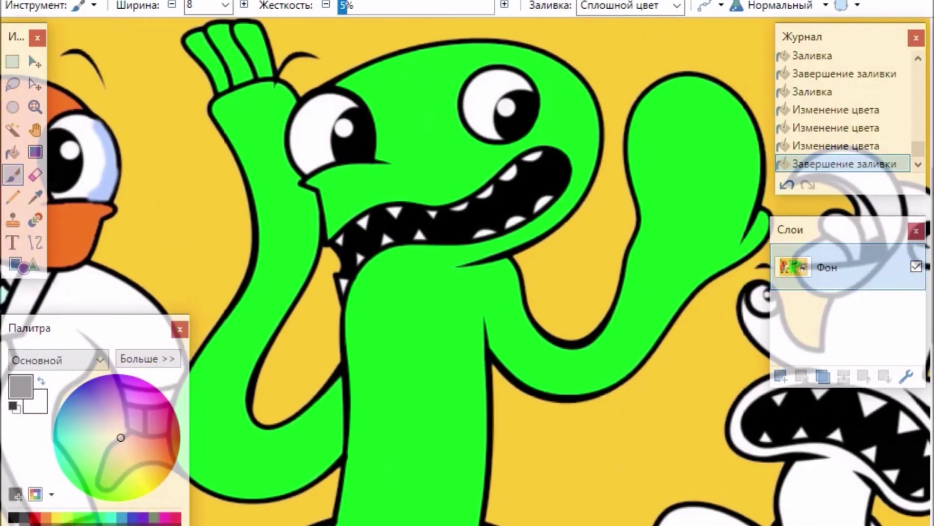
scroll(779, 396, "up", 1)
scroll(778, 396, "up", 1)
scroll(760, 428, "up", 3)
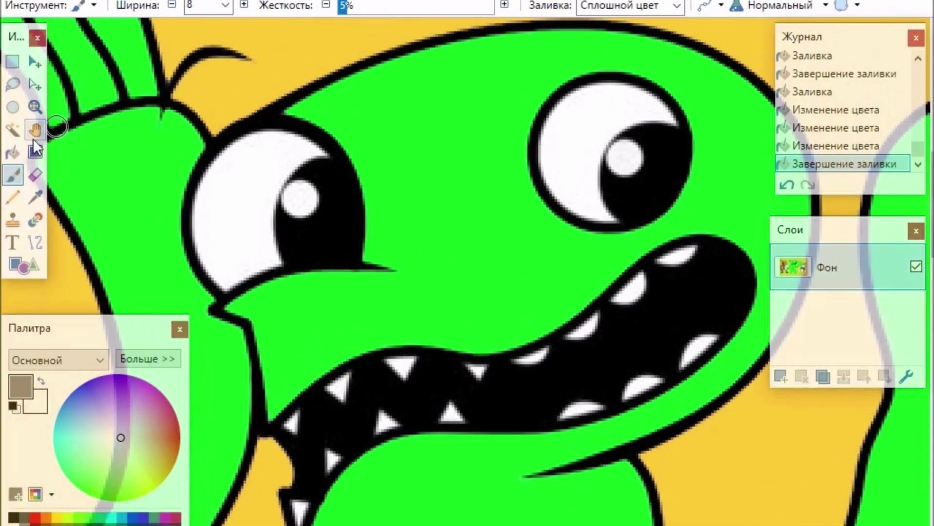
left_click(34, 196)
left_click(12, 175)
left_click(102, 433)
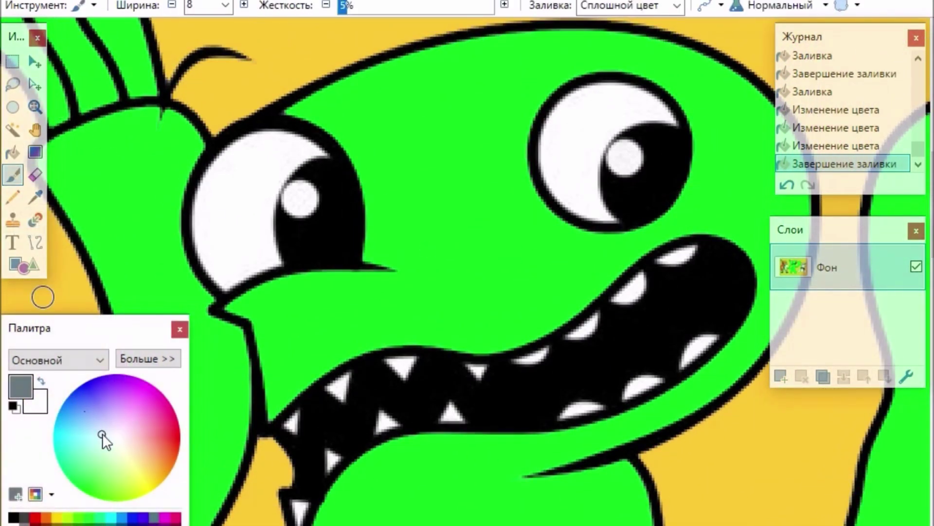
left_click(35, 517)
left_click_drag(109, 437, 95, 446)
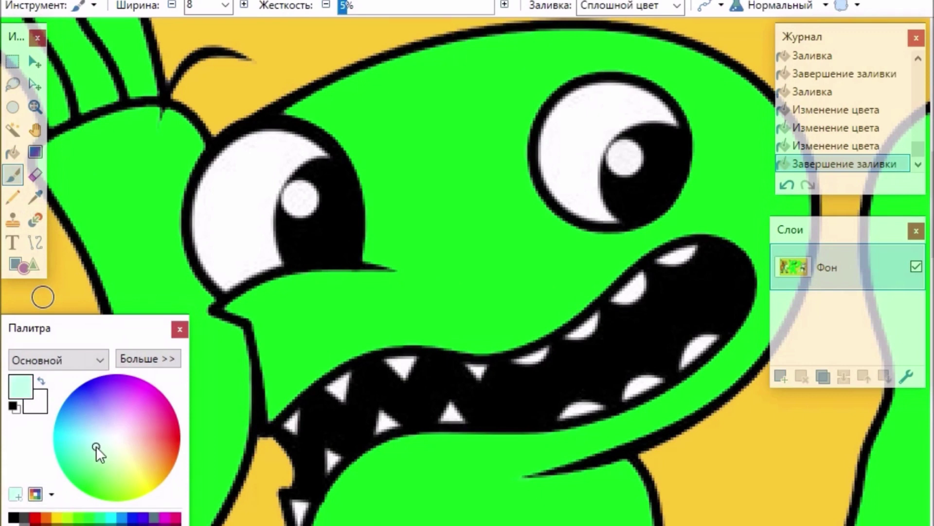
left_click_drag(252, 144, 252, 144)
mouse_move(210, 191)
left_mouse_down()
mouse_move(202, 235)
mouse_move(233, 278)
left_mouse_up()
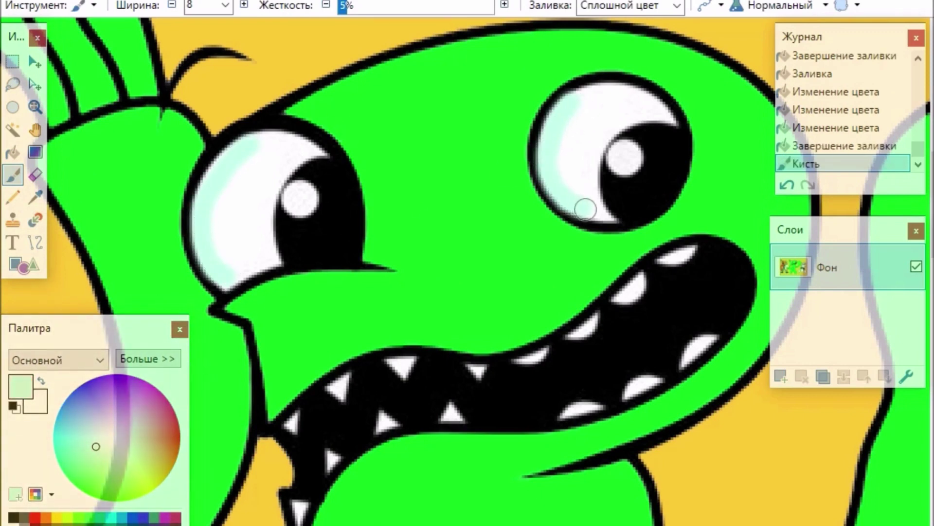
left_click_drag(585, 209, 614, 223)
- Tint the corners of three teeth at the right end of the green monster's mouth with the same pale mint
left_click_drag(633, 261, 645, 274)
left_click_drag(683, 248, 692, 254)
left_click_drag(705, 335, 717, 342)
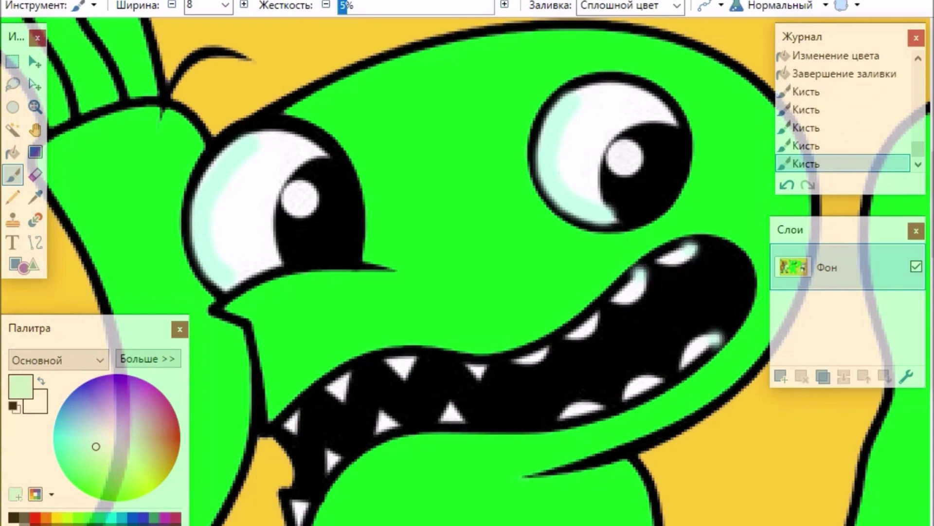
- Paint dark green shading on the green monster's raised wrist beside the eye and along the fingertips and outer finger edge
scroll(467, 272, "left", 5)
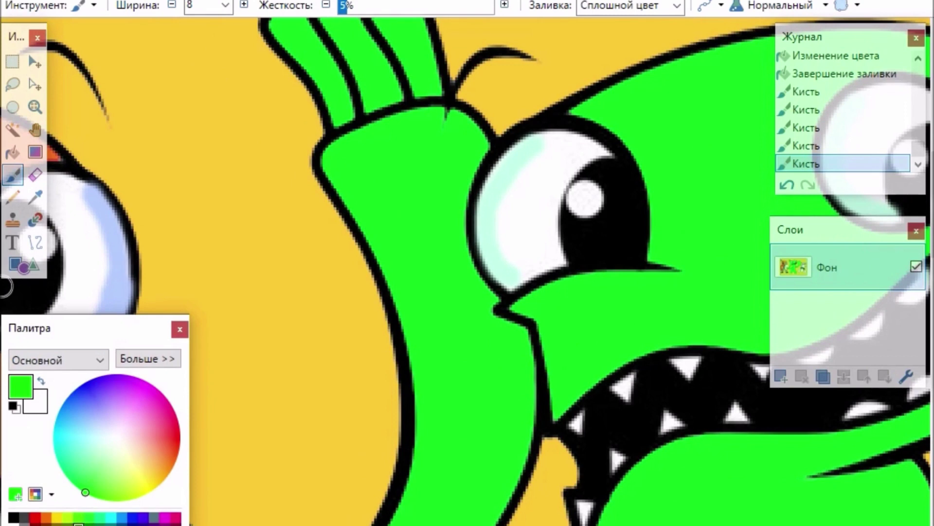
left_click(78, 523)
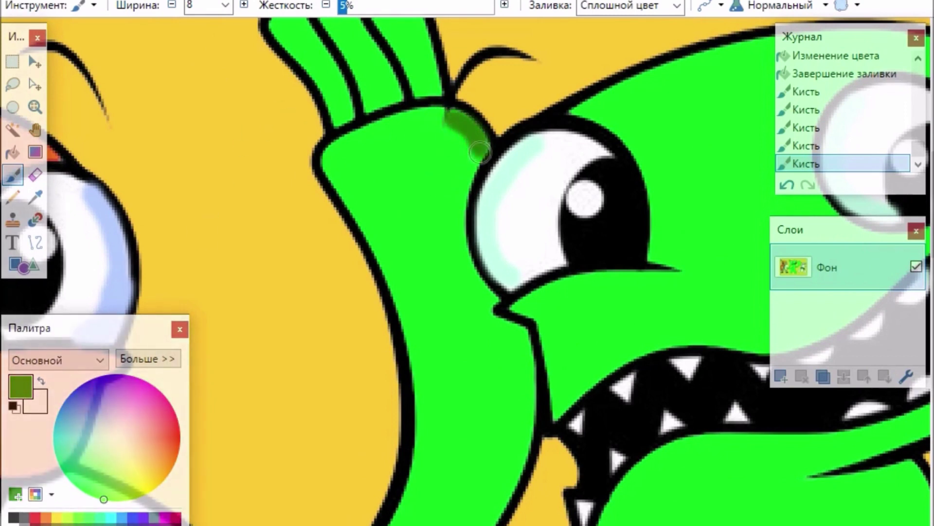
mouse_move(479, 152)
left_mouse_down()
mouse_move(451, 130)
mouse_move(466, 177)
mouse_move(457, 119)
left_mouse_up()
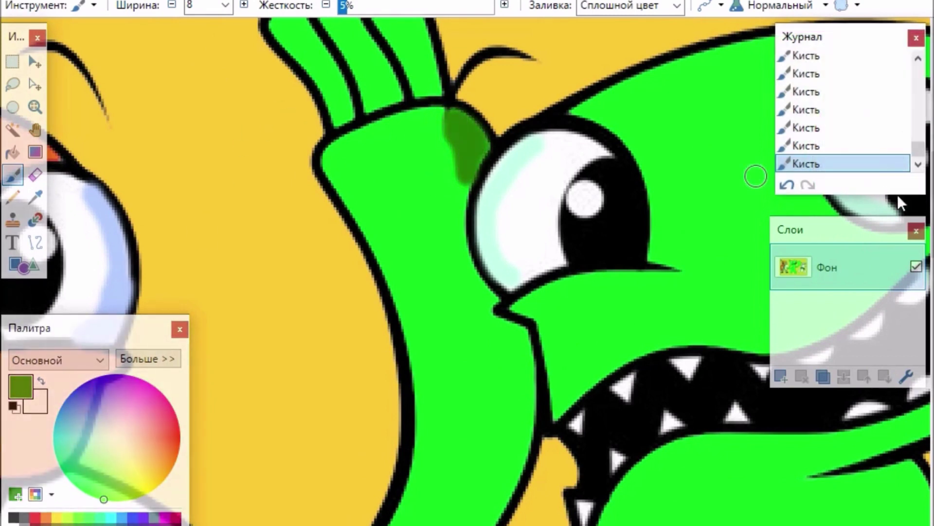
left_click_drag(931, 207, 931, 168)
left_click_drag(391, 174, 422, 215)
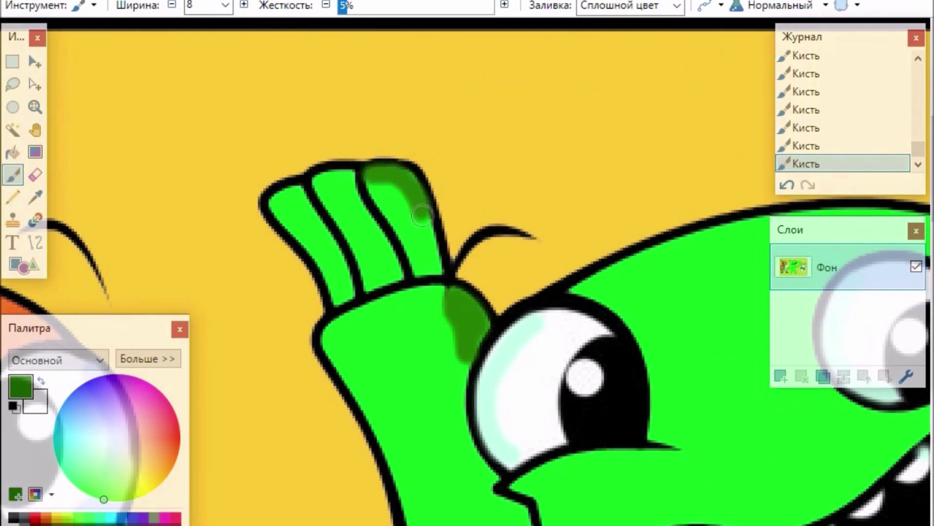
left_click_drag(321, 181, 350, 178)
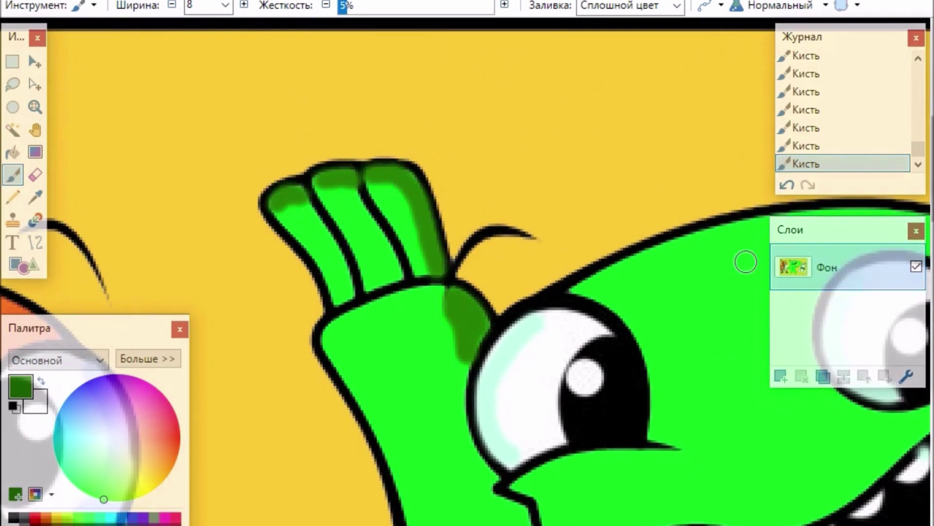
- Paint the left end of the green monster's snout, between the left eye and the mouth, dark green
scroll(671, 249, "down", 5)
mouse_move(520, 272)
left_mouse_down()
mouse_move(570, 248)
mouse_move(595, 269)
mouse_move(612, 319)
left_mouse_up()
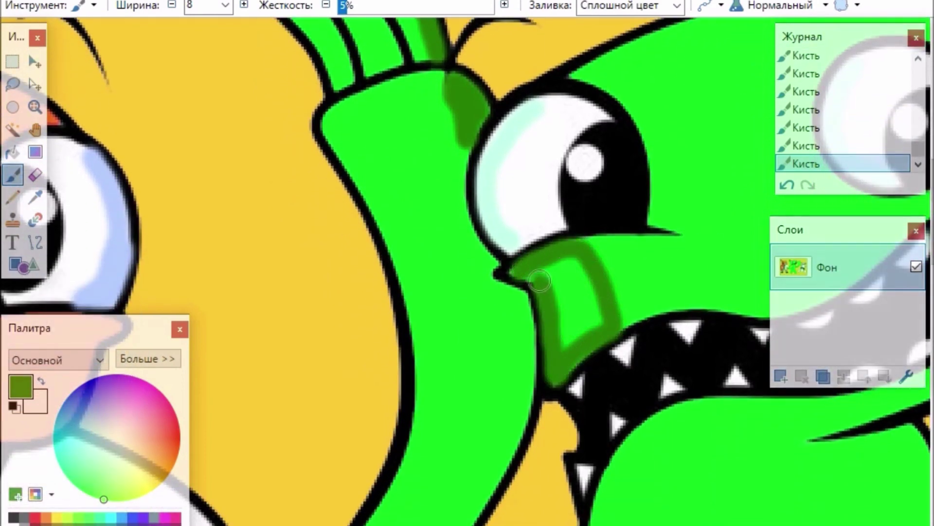
mouse_move(516, 274)
left_mouse_down()
mouse_move(558, 283)
mouse_move(583, 280)
left_mouse_up()
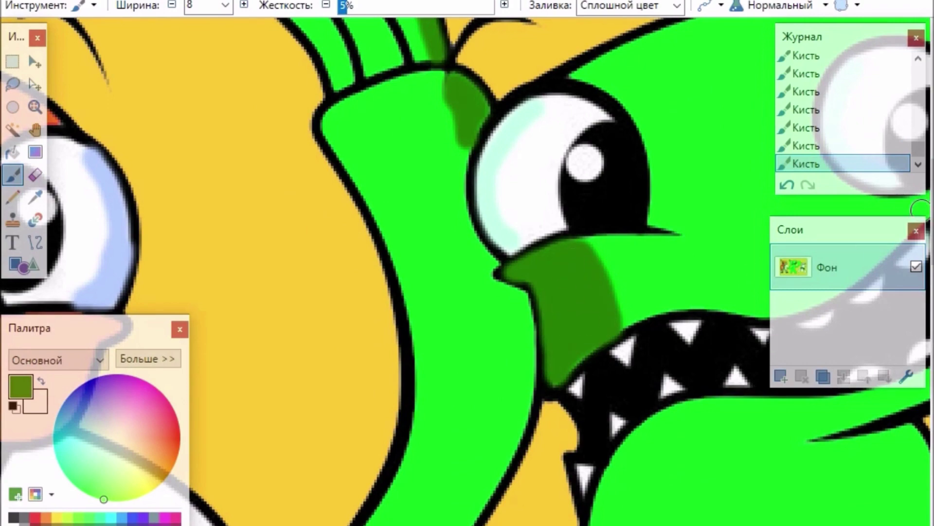
- Brush dark green shading down the left edge of the green monster's body, from below the mouth to the top of the left leg
scroll(700, 250, "down", 7)
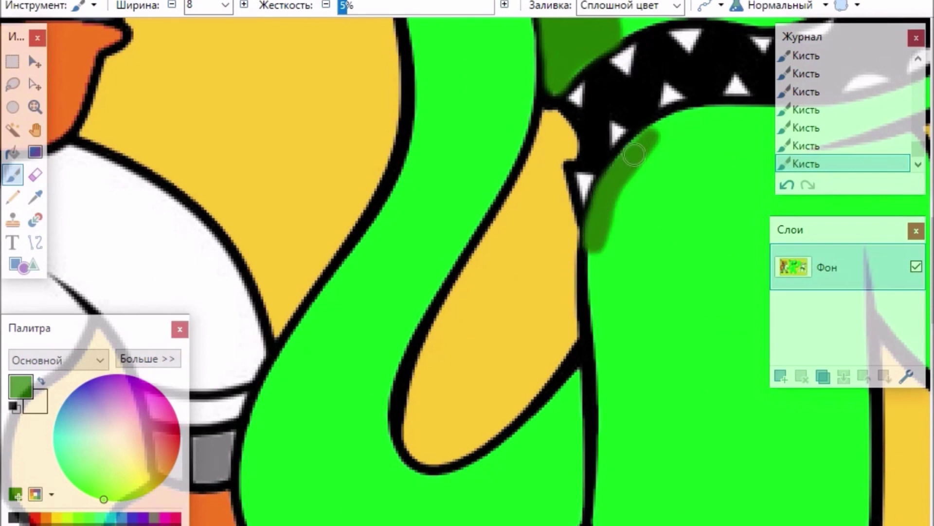
left_click_drag(628, 181, 613, 335)
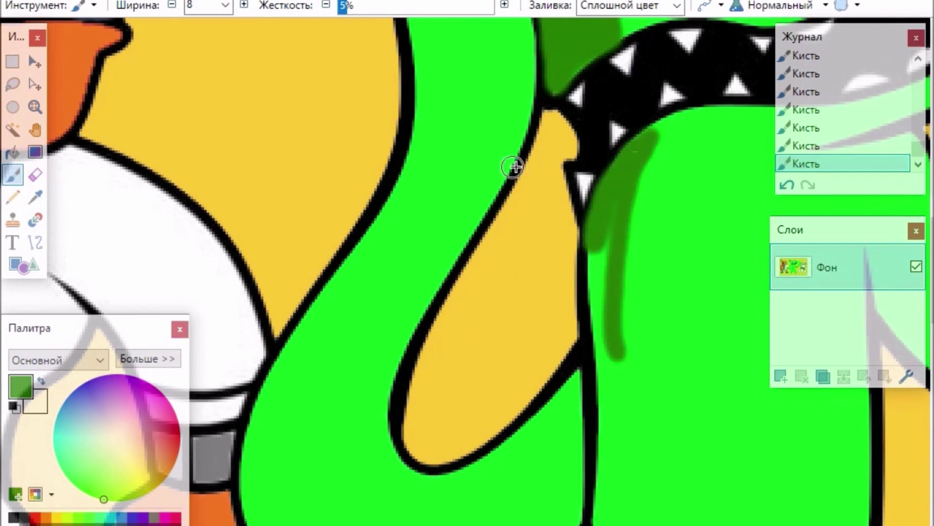
scroll(735, 203, "down", 4)
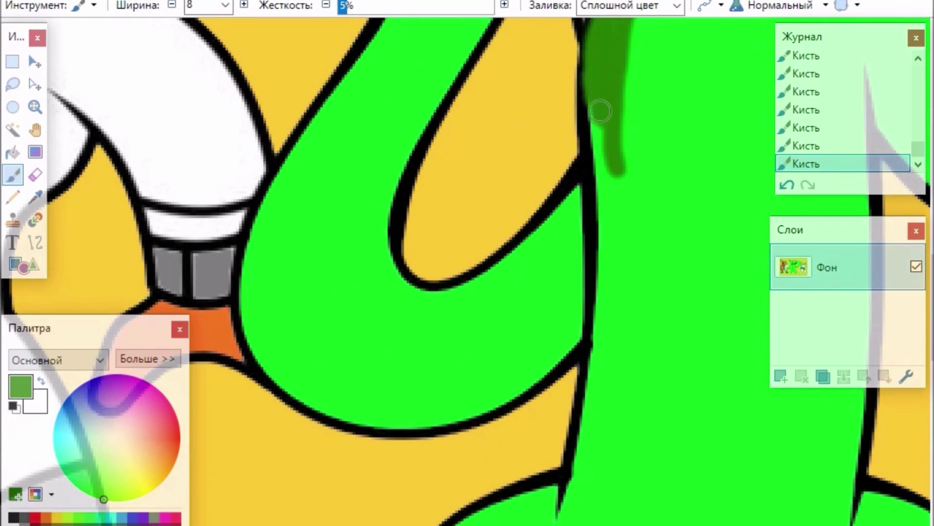
left_click_drag(603, 218, 606, 285)
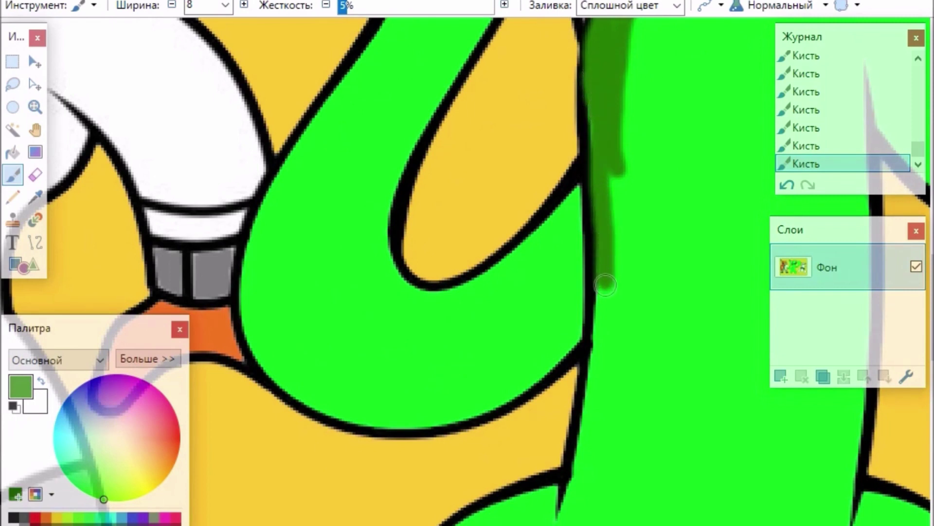
left_click_drag(611, 162, 614, 281)
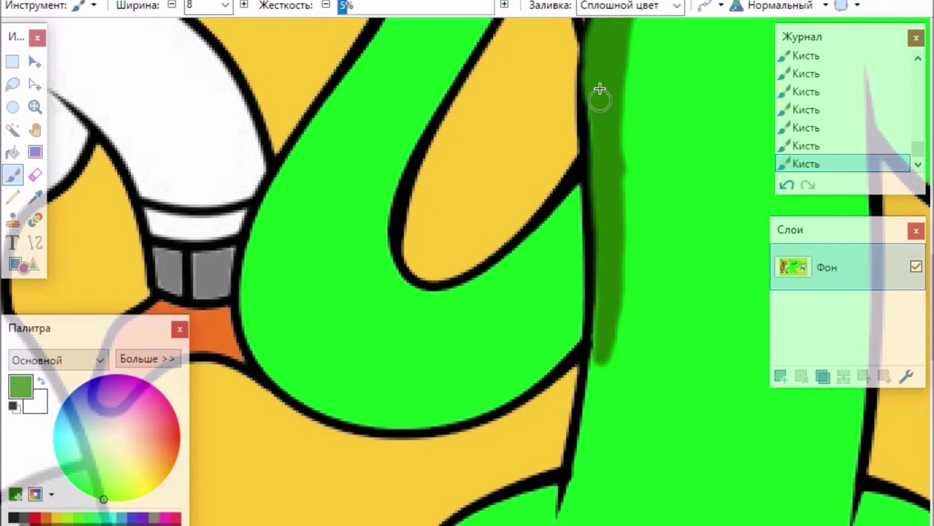
left_click_drag(621, 51, 619, 232)
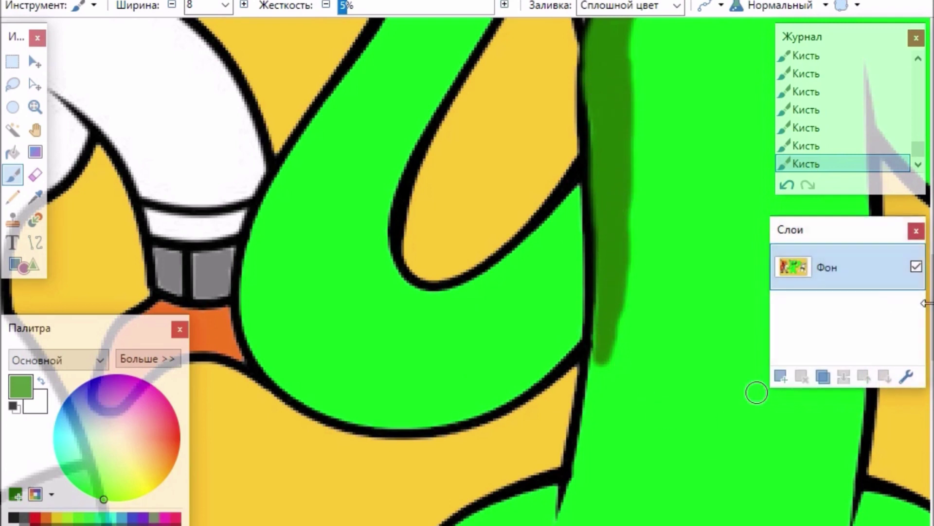
scroll(755, 371, "down", 5)
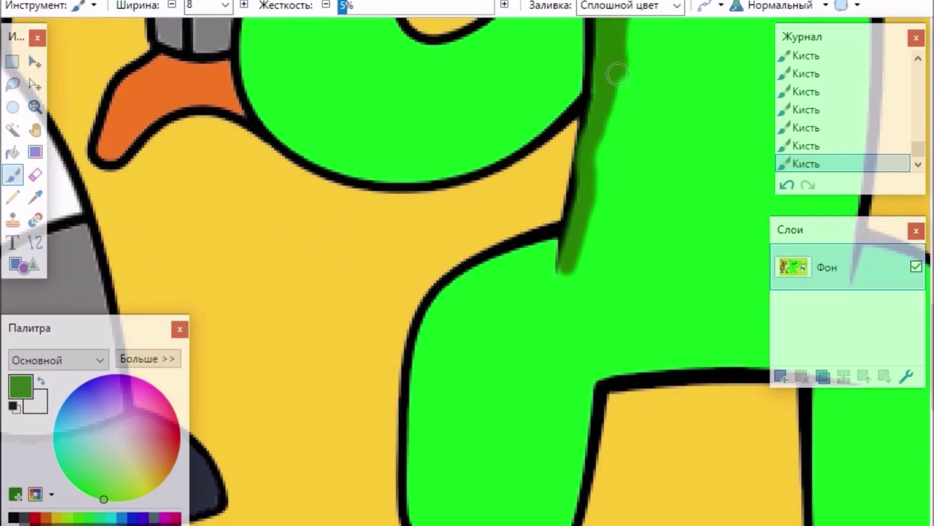
left_click_drag(608, 133, 585, 242)
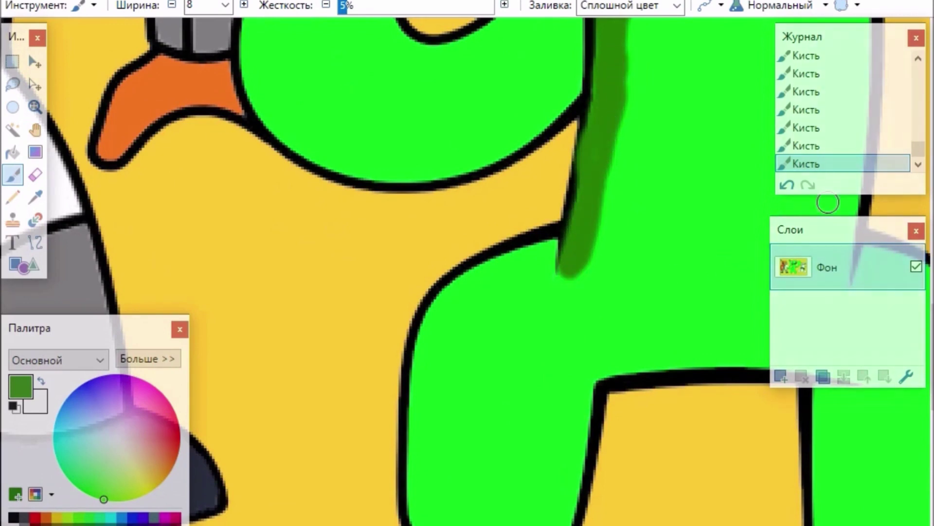
- Paint dark green shading along the inner edge and sole of the green monster's left leg
scroll(828, 202, "down", 5)
mouse_move(591, 178)
left_mouse_down()
mouse_move(571, 287)
mouse_move(552, 340)
left_mouse_up()
left_click_drag(466, 334, 522, 340)
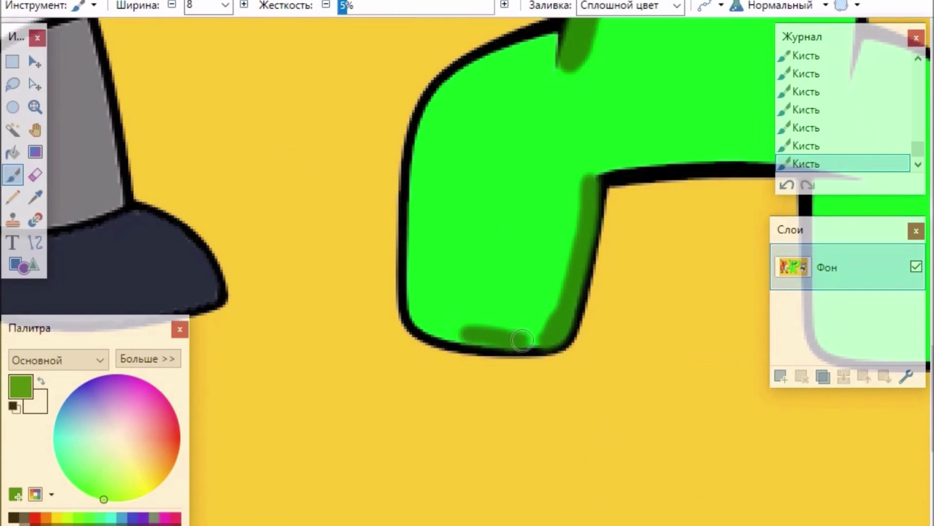
mouse_move(450, 330)
left_mouse_down()
mouse_move(508, 344)
mouse_move(534, 332)
mouse_move(486, 329)
mouse_move(522, 321)
mouse_move(557, 291)
mouse_move(588, 211)
left_mouse_up()
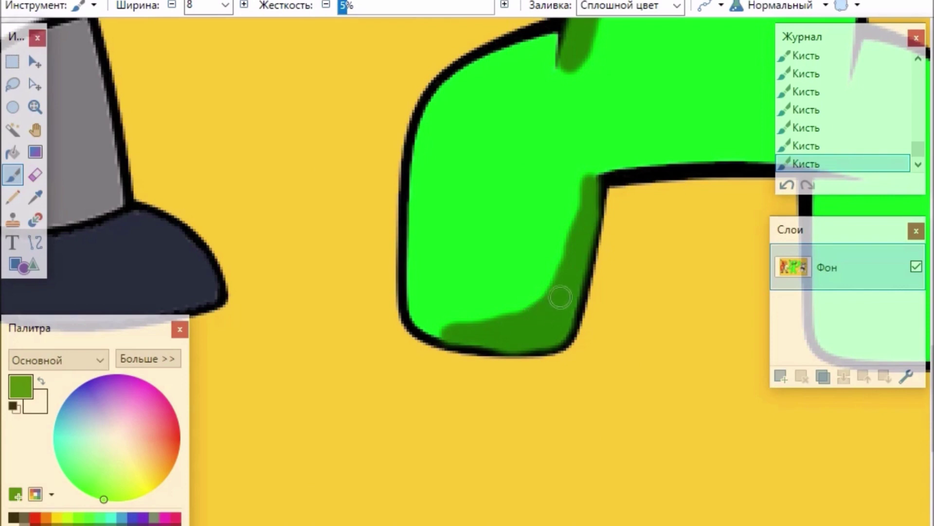
- Paint dark green shading along the inner edge and sole of the green monster's right leg
scroll(483, 315, "right", 5)
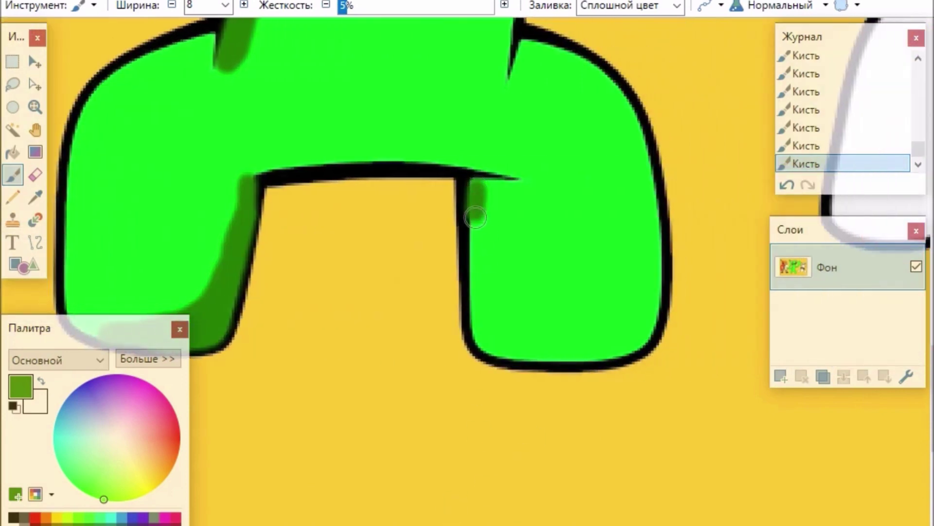
mouse_move(475, 217)
left_mouse_down()
mouse_move(472, 270)
mouse_move(487, 348)
mouse_move(547, 348)
left_mouse_up()
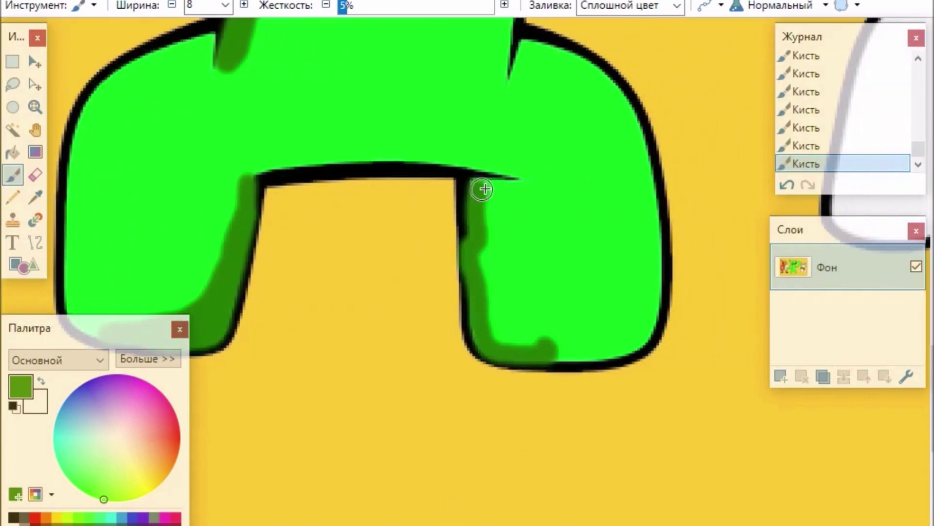
mouse_move(483, 189)
left_mouse_down()
mouse_move(495, 306)
mouse_move(532, 344)
left_mouse_up()
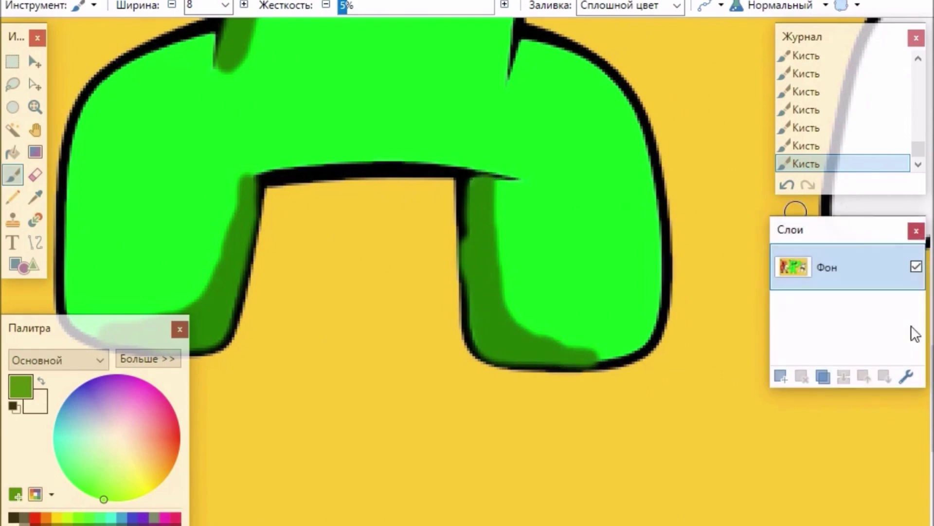
- Brush a wide dark green band around the top and left edge of the green monster's large rounded hand beside the beaked creature
left_click_drag(932, 389, 931, 197)
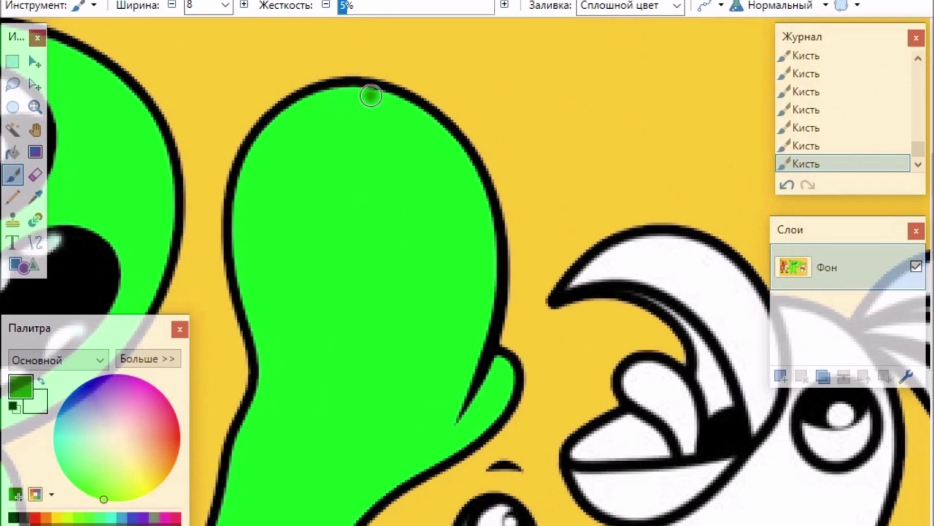
mouse_move(371, 96)
left_mouse_down()
mouse_move(302, 100)
mouse_move(279, 119)
mouse_move(251, 207)
mouse_move(258, 318)
left_mouse_up()
mouse_move(263, 134)
left_mouse_down()
mouse_move(236, 205)
mouse_move(242, 277)
left_mouse_up()
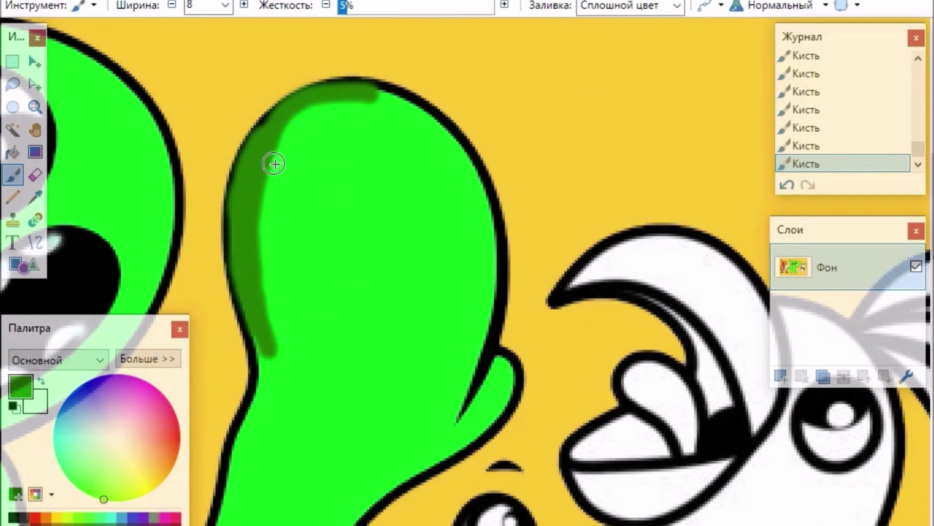
mouse_move(275, 164)
left_mouse_down()
mouse_move(288, 132)
mouse_move(359, 99)
left_mouse_up()
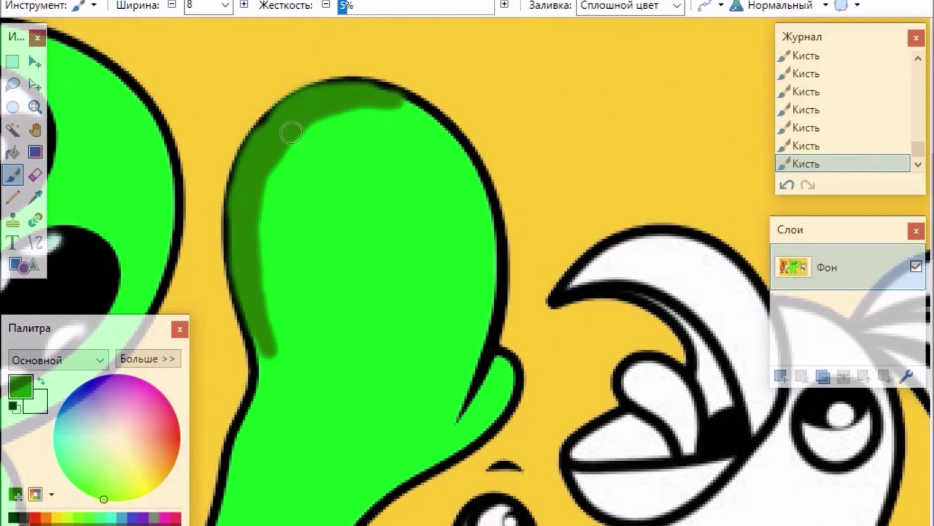
mouse_move(292, 133)
left_mouse_down()
mouse_move(274, 160)
mouse_move(271, 332)
mouse_move(262, 197)
left_mouse_up()
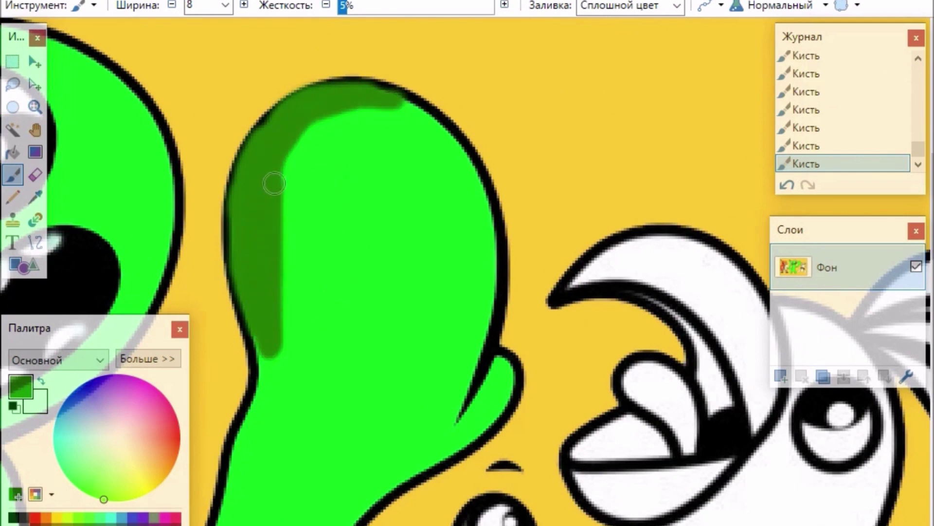
left_click_drag(317, 122, 393, 103)
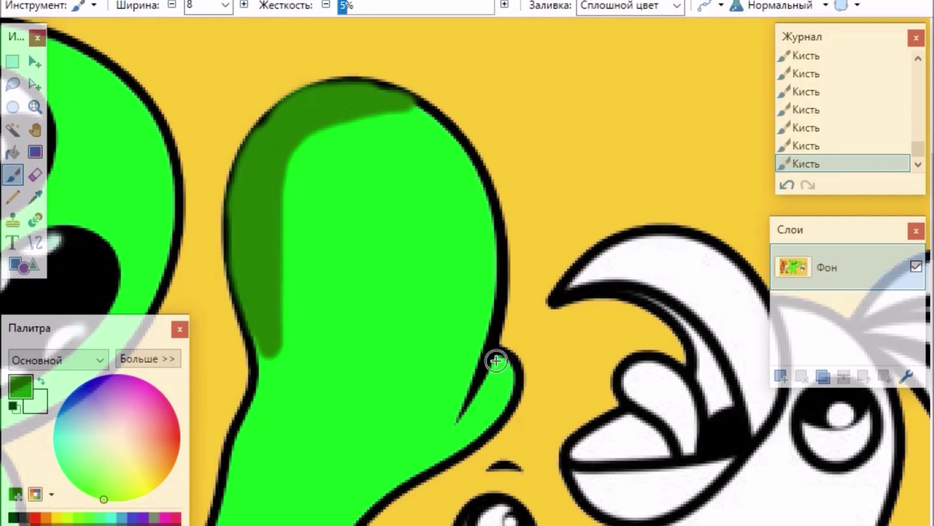
- Shade the outer edge of that hand's thumb and the left side of its wrist dark green
mouse_move(496, 360)
left_mouse_down()
mouse_move(494, 416)
mouse_move(476, 435)
left_mouse_up()
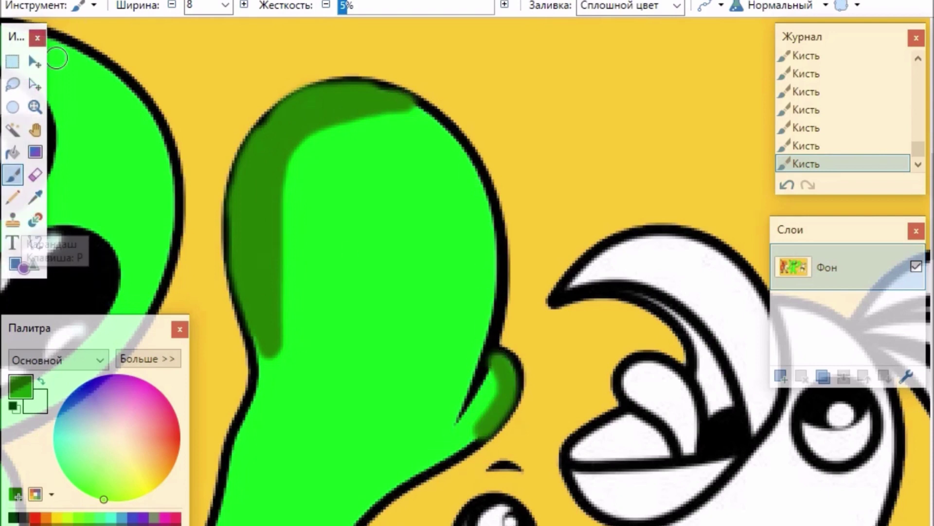
left_click_drag(264, 360, 246, 419)
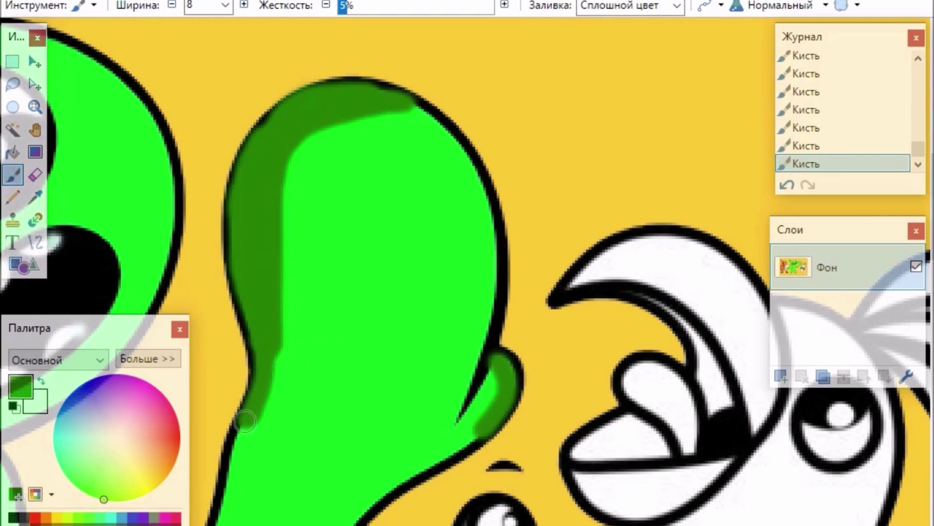
mouse_move(275, 340)
left_mouse_down()
mouse_move(273, 375)
mouse_move(244, 425)
left_mouse_up()
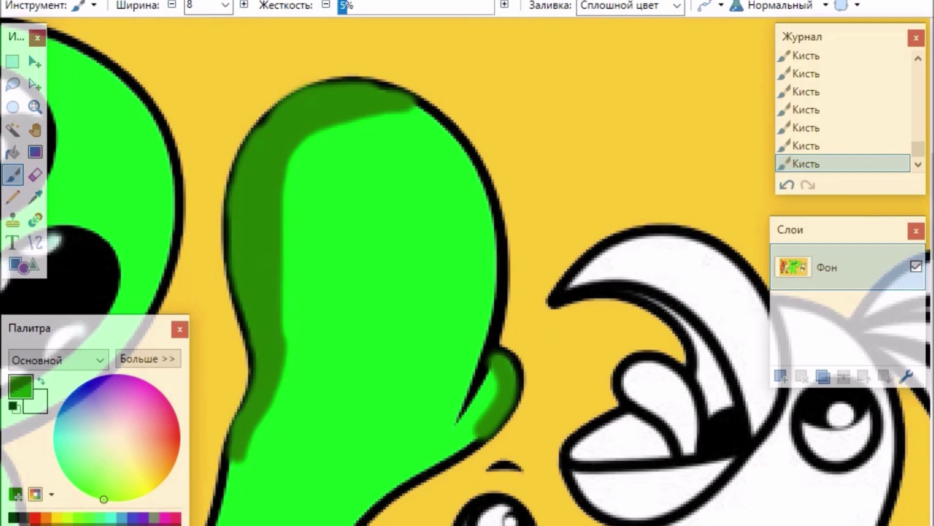
- Fill the three feathers on the beaked creature's head with black
scroll(467, 271, "right", 5)
left_click_drag(931, 229, 931, 263)
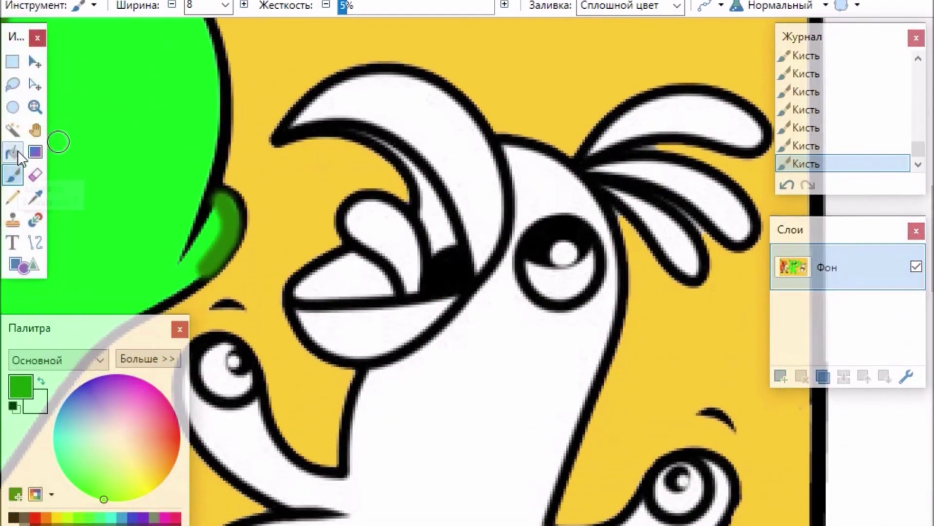
left_click(17, 150)
left_click(13, 516)
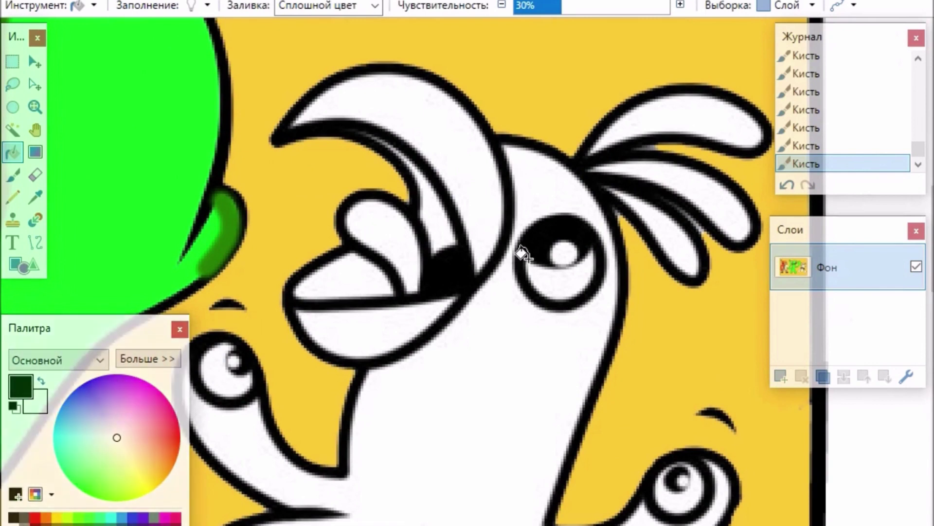
left_click(682, 192)
left_click(688, 136)
left_click(677, 238)
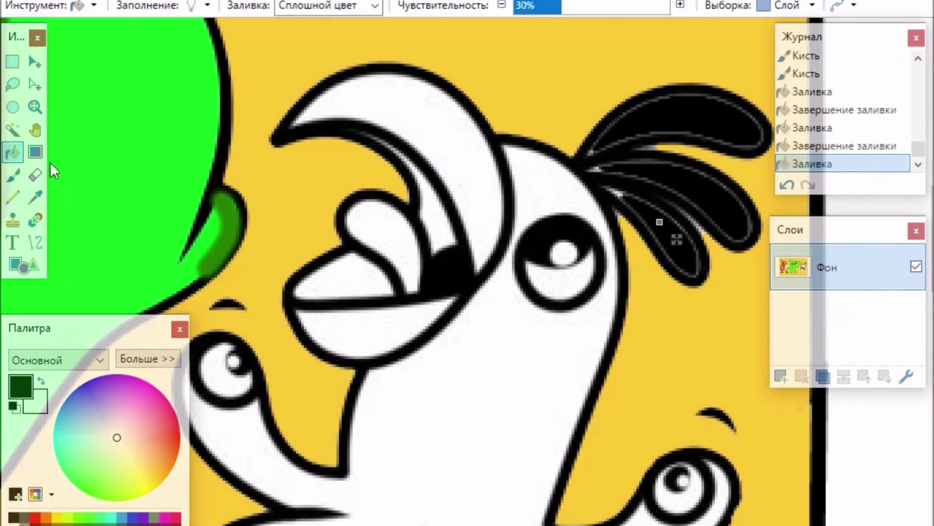
left_click(176, 437)
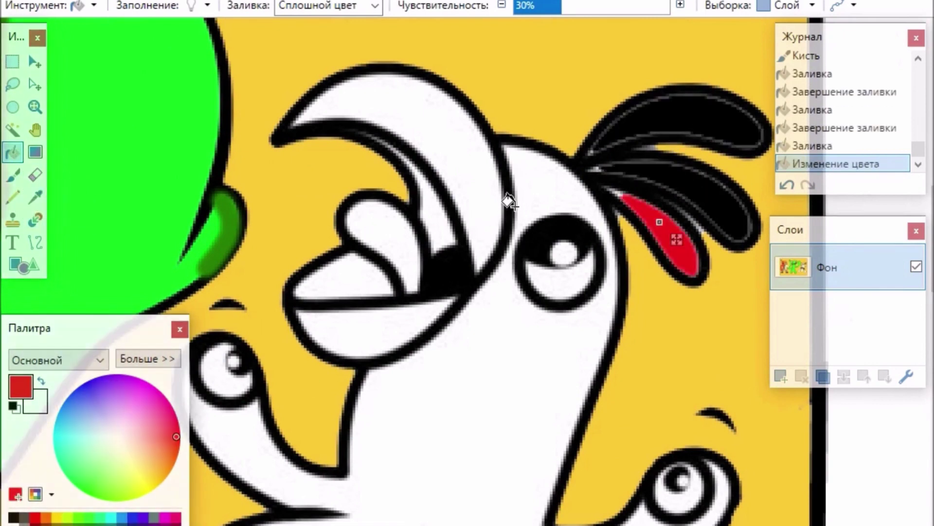
left_click(226, 1)
left_click(35, 152)
left_click(13, 152)
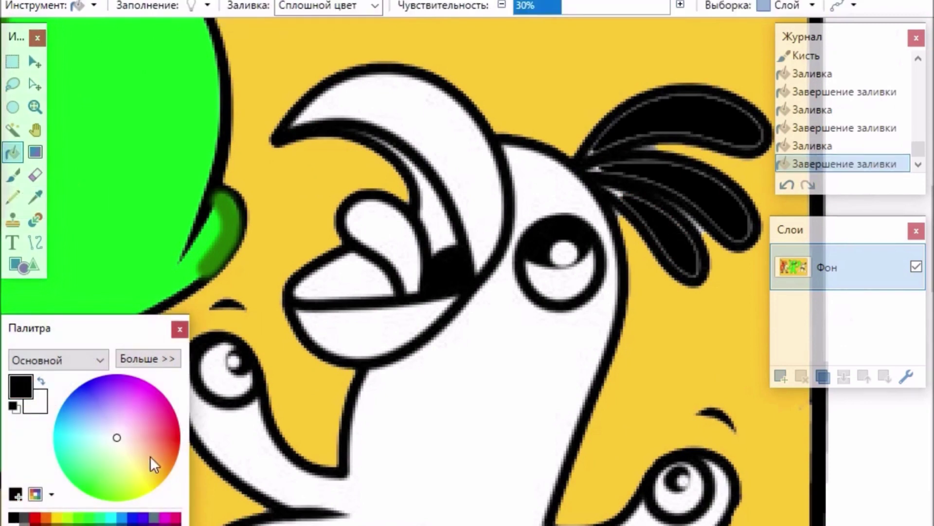
- Fill the beaked creature's tongue with red and the inner surfaces of its beak with light orange
left_click(166, 431)
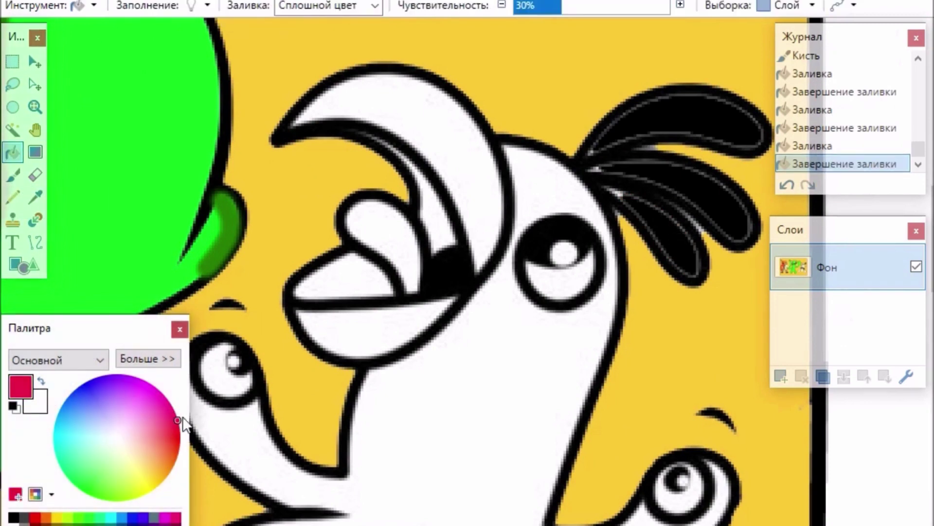
left_click(400, 236)
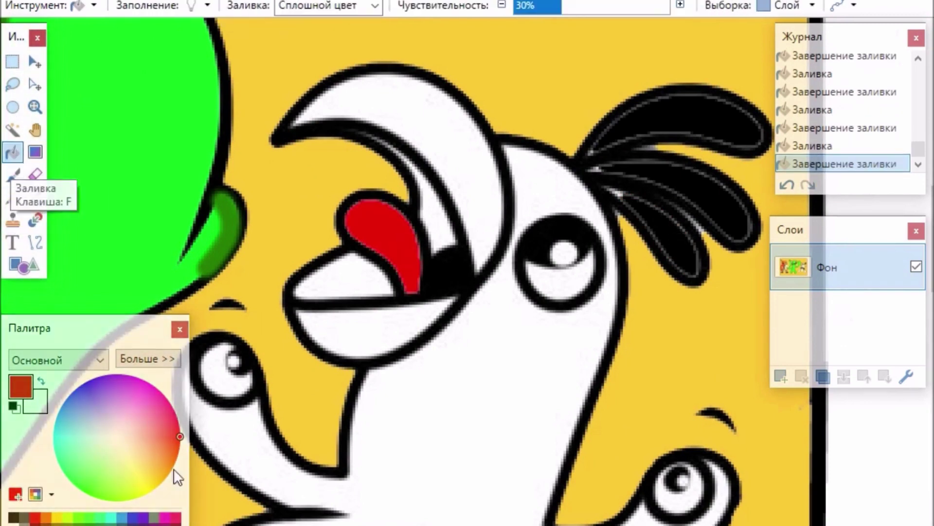
left_click(164, 454)
left_click(454, 231)
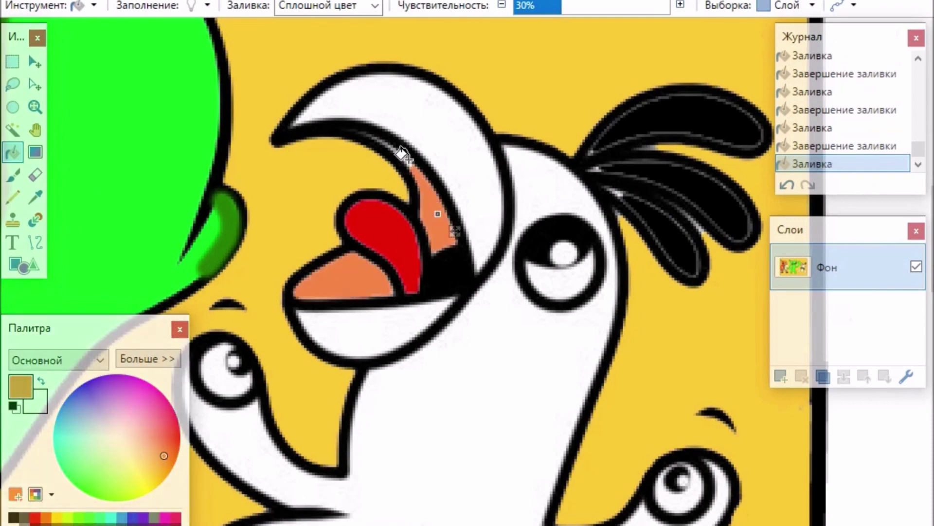
- Fill the outer upper and lower parts of the creature's beak with a deeper reddish orange
left_click(18, 157)
left_click(163, 454)
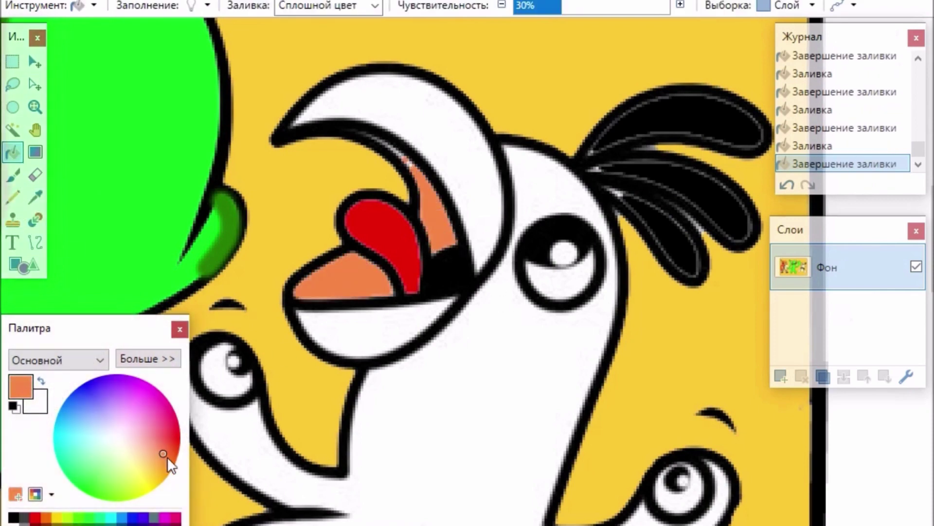
left_click(414, 127)
left_click(350, 325)
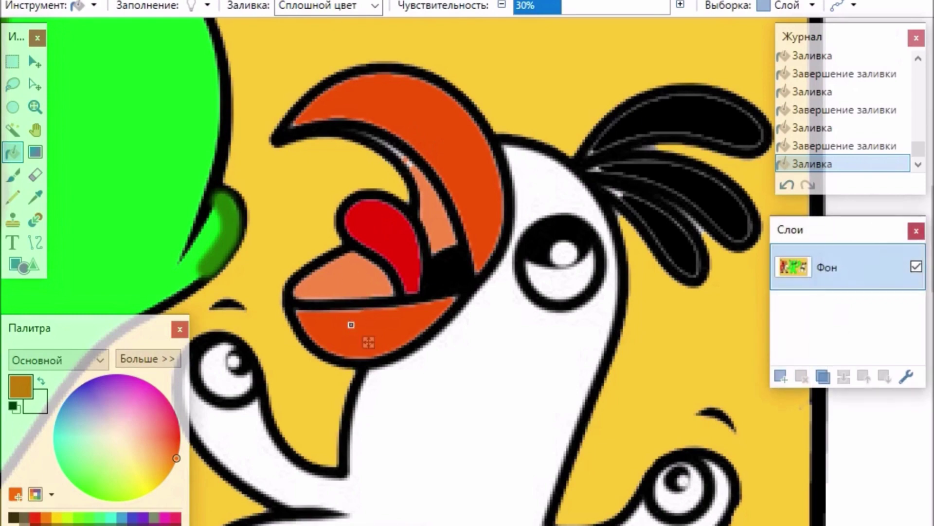
scroll(367, 340, "down", 2)
scroll(368, 249, "down", 1)
key("Return")
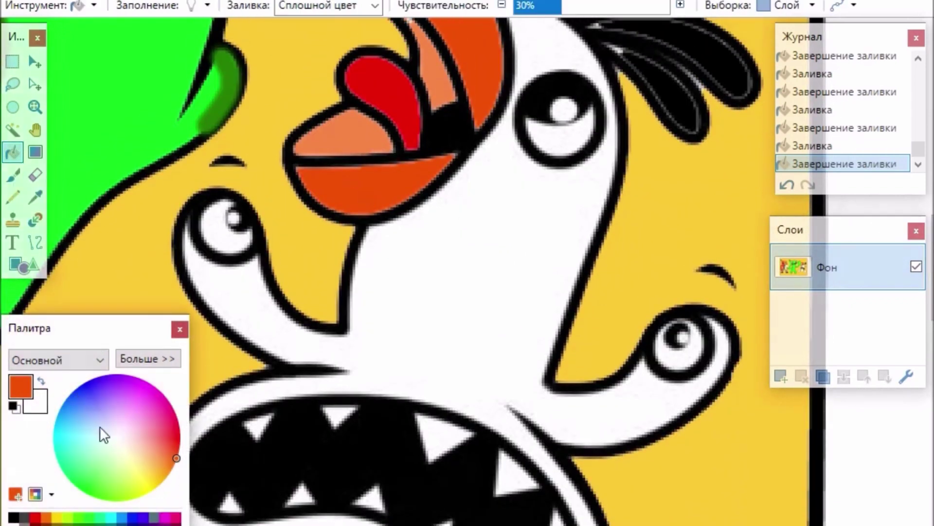
- Fill the beaked creature's head, neck, eyestalks and lips with pink
left_click(155, 433)
left_click(552, 209)
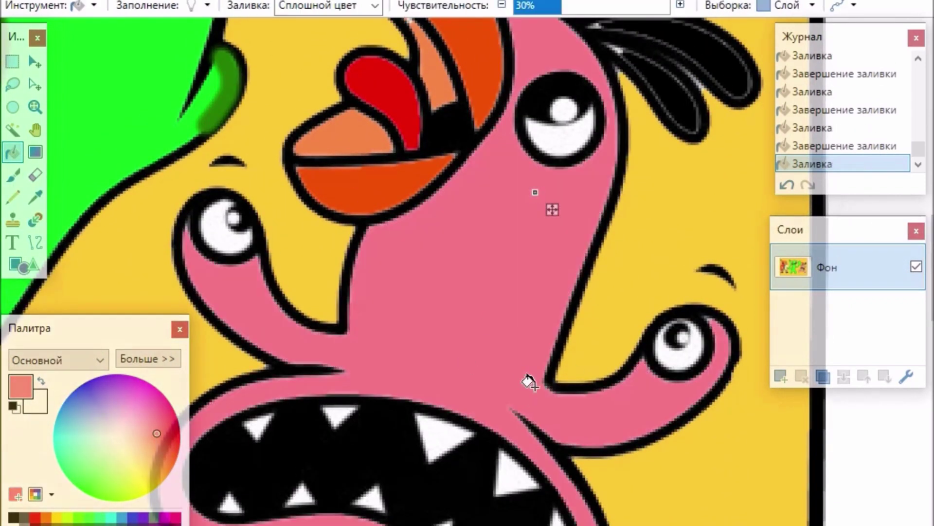
scroll(487, 316, "down", 3)
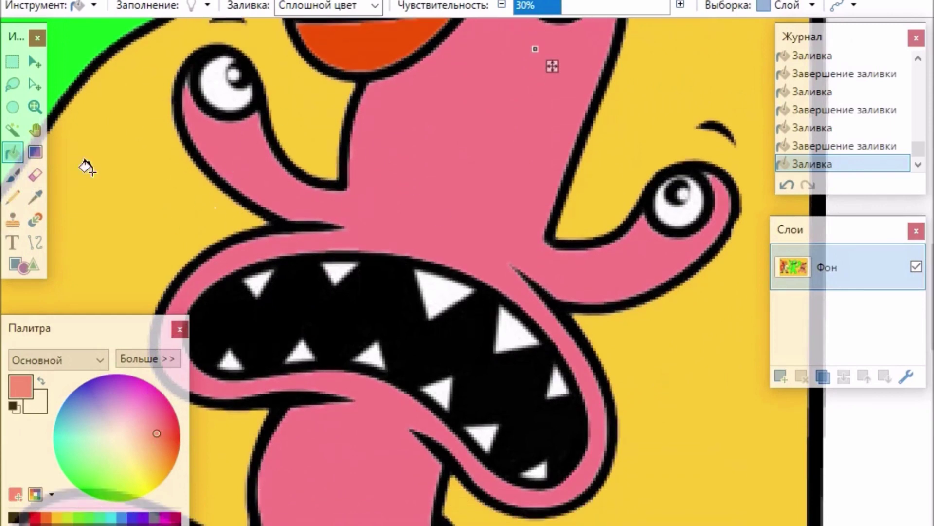
left_click(12, 174)
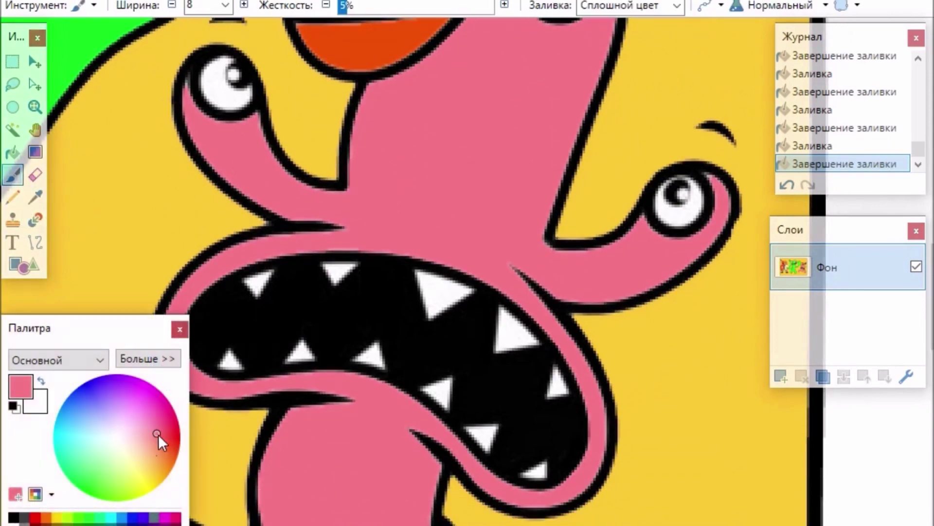
- Shade the outer lower edges of both eyestalks on the pink creature with a soft brush in magenta pink
left_click(161, 414)
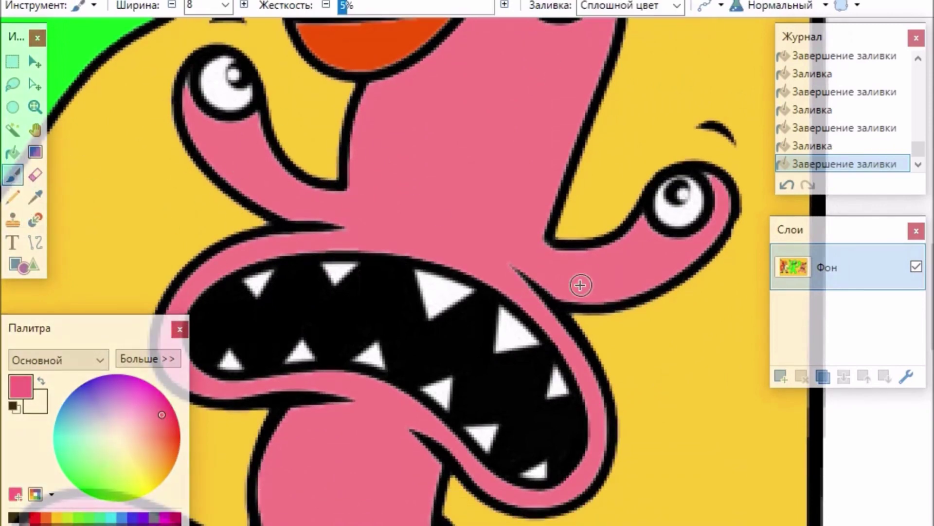
mouse_move(556, 282)
left_mouse_down()
mouse_move(601, 291)
mouse_move(669, 259)
mouse_move(713, 222)
left_mouse_up()
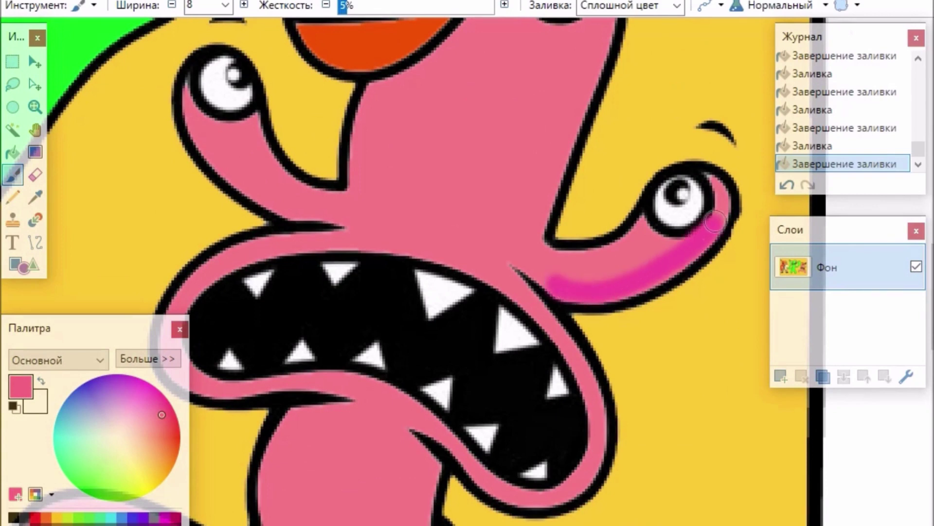
left_click_drag(719, 187, 713, 181)
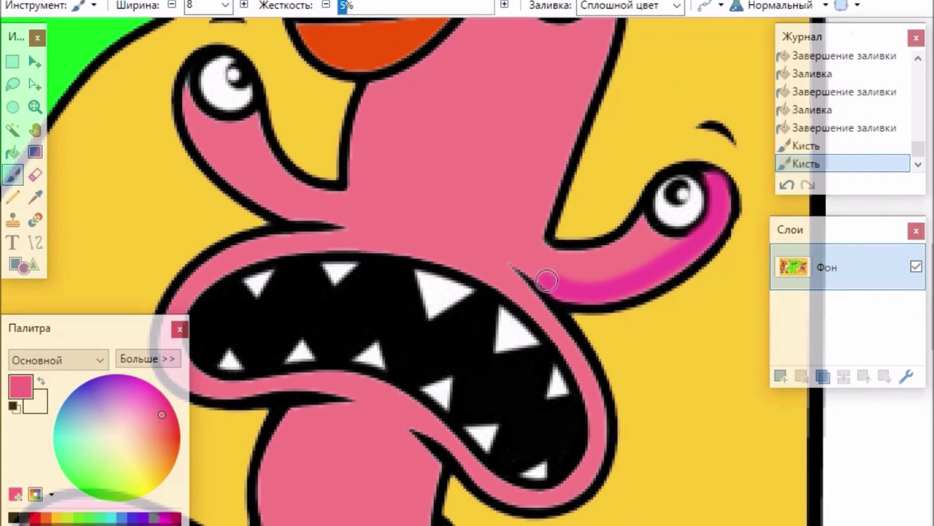
mouse_move(546, 280)
left_mouse_down()
mouse_move(594, 277)
mouse_move(684, 241)
left_mouse_up()
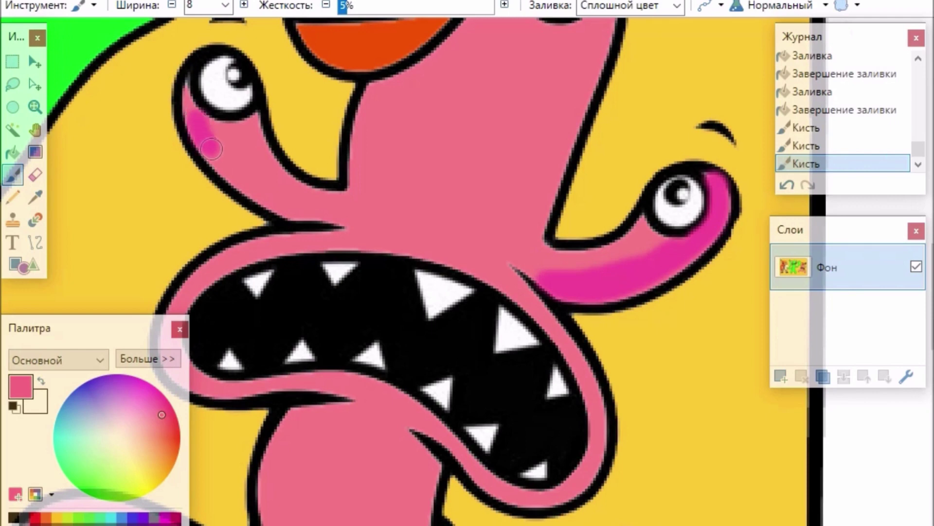
mouse_move(253, 187)
left_mouse_down()
mouse_move(300, 213)
mouse_move(321, 214)
left_mouse_up()
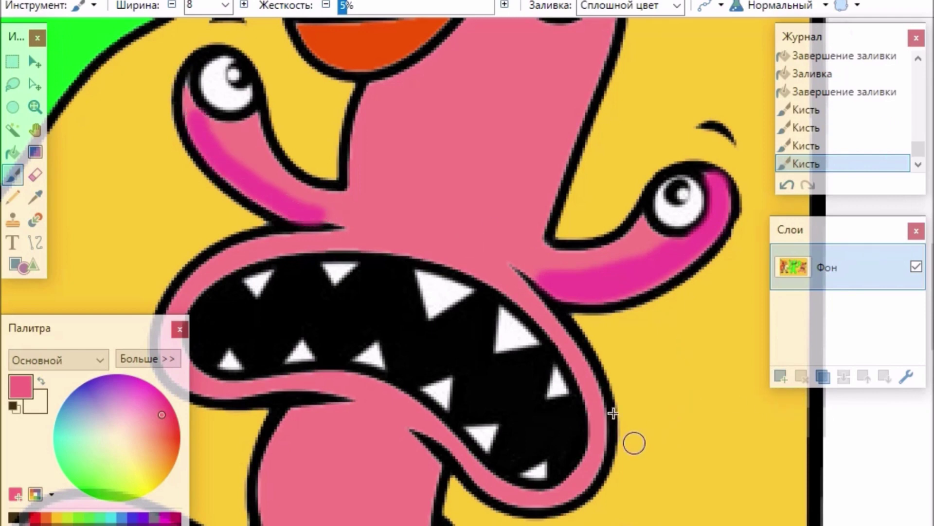
- Shade the whole lower lip of the pink creature's large toothed mouth with magenta
mouse_move(588, 471)
left_mouse_down()
mouse_move(555, 494)
mouse_move(506, 492)
mouse_move(461, 455)
left_mouse_up()
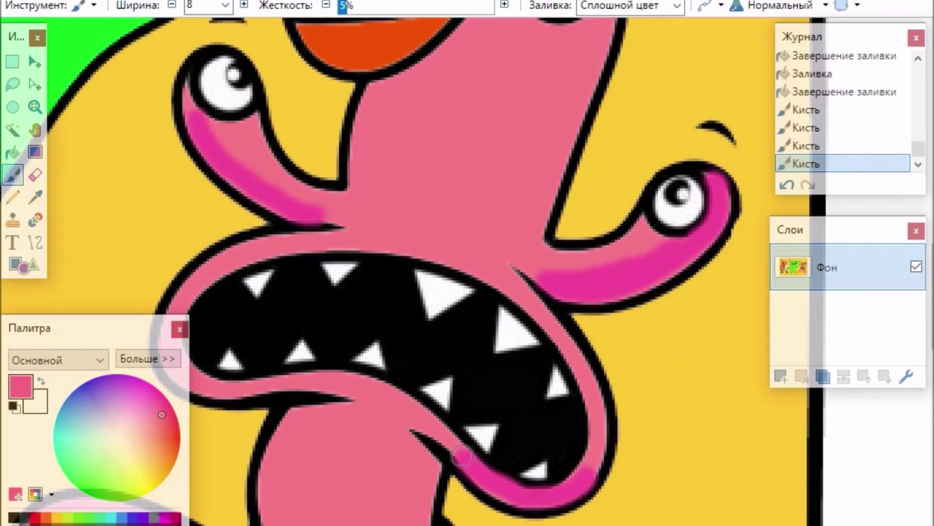
left_click_drag(423, 426, 401, 414)
scroll(489, 520, "left", 6)
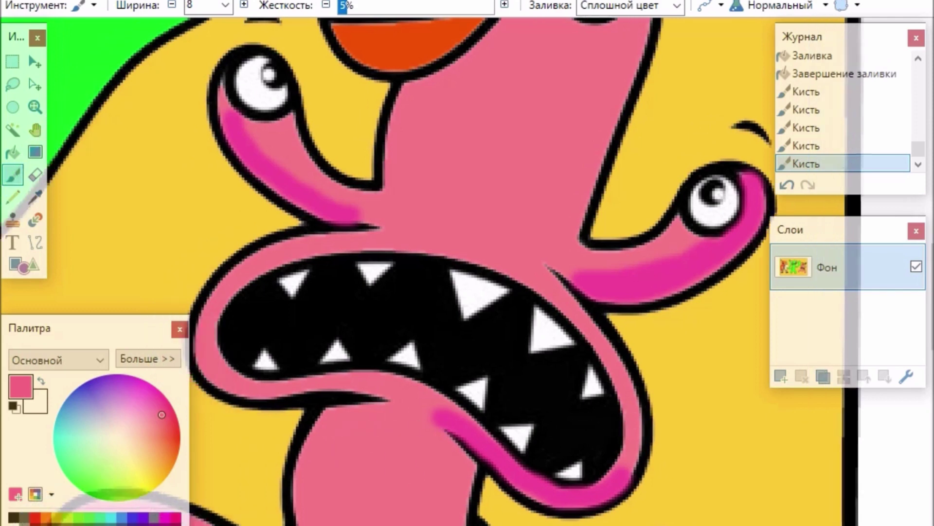
mouse_move(474, 335)
left_mouse_down()
mouse_move(503, 383)
mouse_move(634, 384)
mouse_move(679, 392)
mouse_move(737, 426)
left_mouse_up()
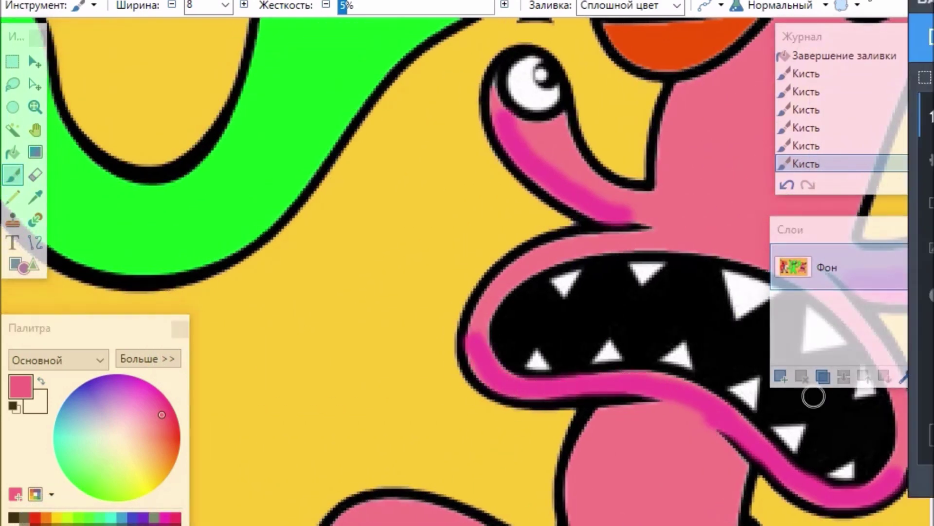
- Shade the inner edge and foot of the pink creature's left leg with a wide magenta band, replacing the first stroke
scroll(813, 396, "down", 5)
scroll(813, 238, "down", 4)
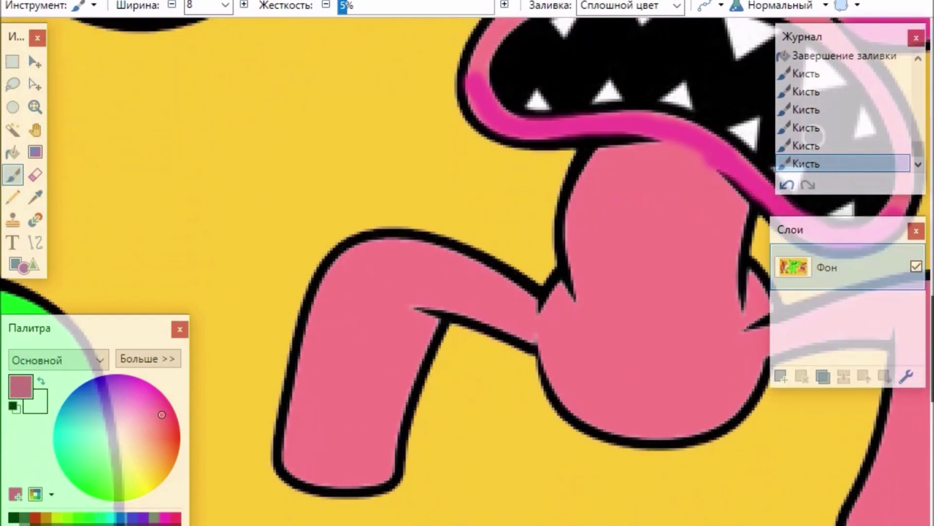
mouse_move(290, 445)
left_mouse_down()
mouse_move(317, 458)
mouse_move(373, 448)
mouse_move(390, 432)
left_mouse_up()
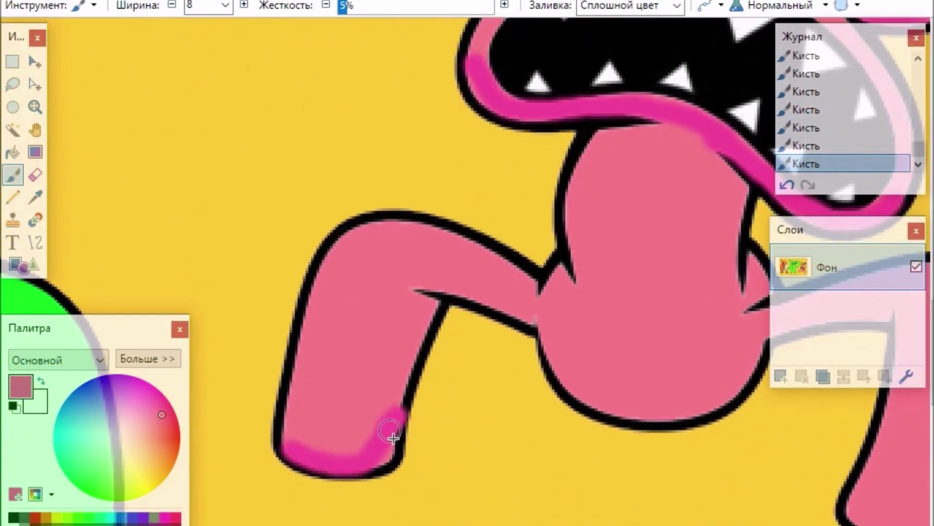
left_click(235, 2)
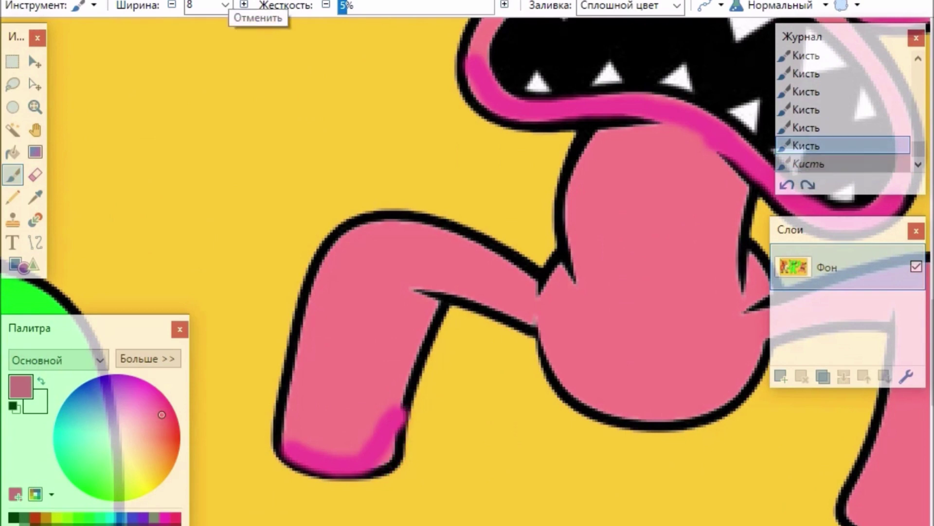
key("ctrl+plus")
mouse_move(417, 311)
left_mouse_down()
mouse_move(397, 339)
mouse_move(355, 514)
left_mouse_up()
mouse_move(402, 310)
left_mouse_down()
mouse_move(327, 501)
mouse_move(247, 500)
left_mouse_up()
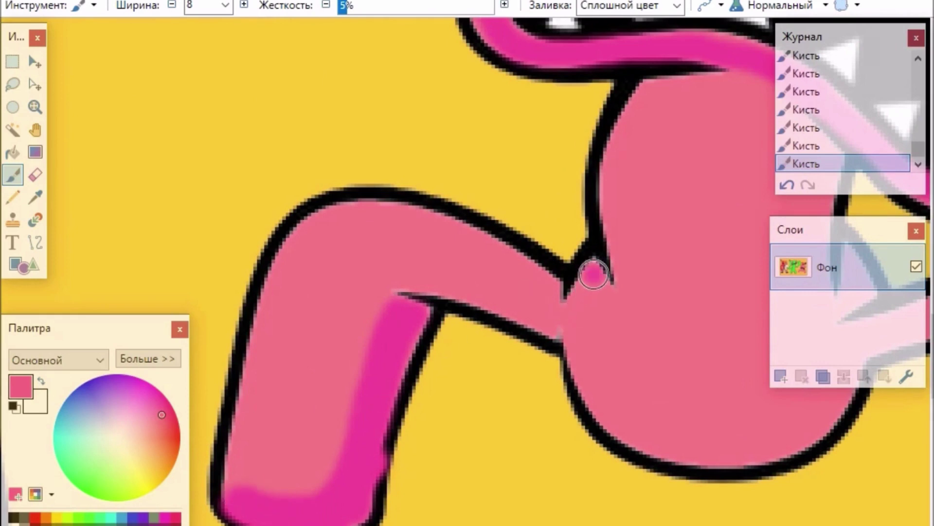
- Shade the rounded lower edge of the pink creature's body with magenta, from one side around to the other
mouse_move(593, 275)
left_mouse_down()
mouse_move(573, 352)
mouse_move(583, 381)
mouse_move(627, 427)
mouse_move(695, 450)
mouse_move(755, 455)
mouse_move(820, 423)
left_mouse_up()
left_click_drag(510, 523, 579, 523)
mouse_move(496, 254)
left_mouse_down()
mouse_move(500, 294)
mouse_move(506, 275)
mouse_move(509, 293)
mouse_move(483, 308)
mouse_move(487, 389)
mouse_move(467, 382)
mouse_move(428, 430)
mouse_move(360, 450)
left_mouse_up()
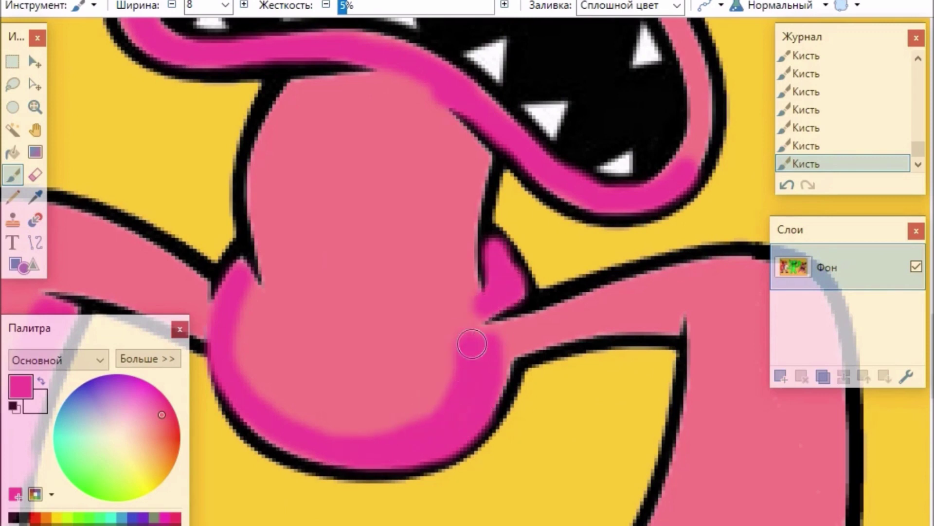
- Shade the right side of the pink creature's body and the underside, inner edge and foot of its right leg with magenta
mouse_move(506, 354)
left_mouse_down()
mouse_move(600, 319)
mouse_move(676, 321)
left_mouse_up()
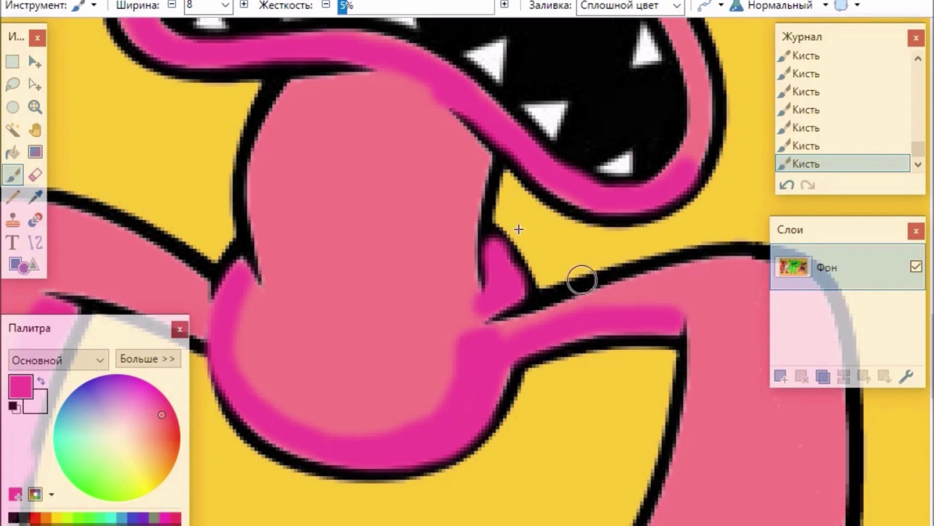
mouse_move(442, 122)
left_mouse_down()
mouse_move(480, 174)
mouse_move(459, 236)
mouse_move(470, 354)
mouse_move(437, 120)
mouse_move(460, 200)
mouse_move(447, 351)
mouse_move(424, 394)
mouse_move(375, 426)
mouse_move(437, 368)
left_mouse_up()
mouse_move(427, 278)
left_mouse_down()
mouse_move(439, 302)
mouse_move(388, 397)
mouse_move(306, 430)
left_mouse_up()
mouse_move(393, 85)
left_mouse_down()
mouse_move(389, 73)
mouse_move(440, 139)
left_mouse_up()
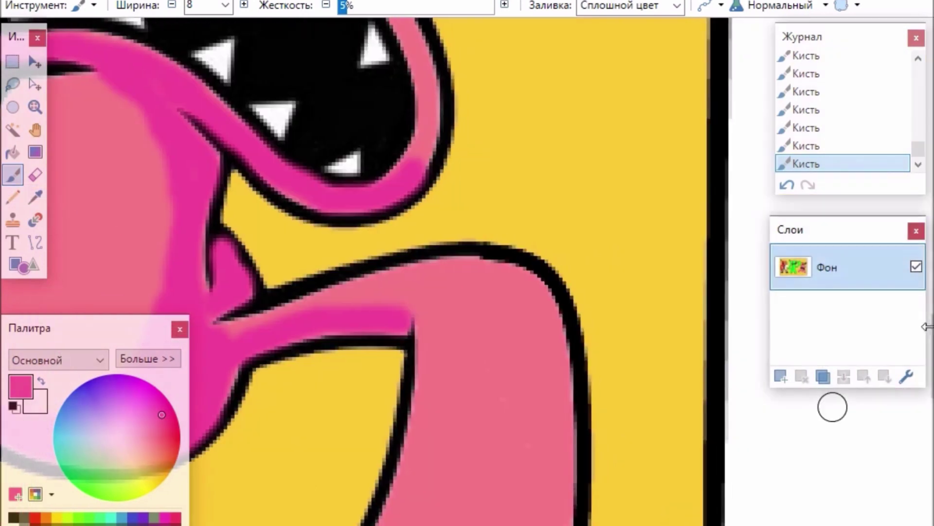
scroll(832, 302, "down", 3)
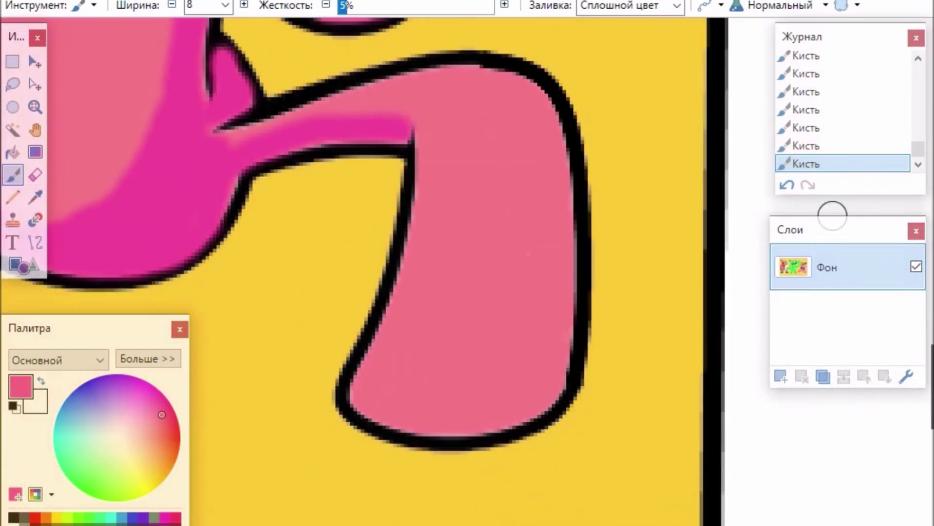
mouse_move(416, 145)
left_mouse_down()
mouse_move(420, 278)
mouse_move(365, 409)
mouse_move(384, 430)
mouse_move(422, 441)
mouse_move(468, 450)
mouse_move(518, 443)
mouse_move(419, 375)
mouse_move(513, 438)
mouse_move(407, 392)
mouse_move(435, 427)
mouse_move(388, 396)
mouse_move(408, 423)
left_mouse_up()
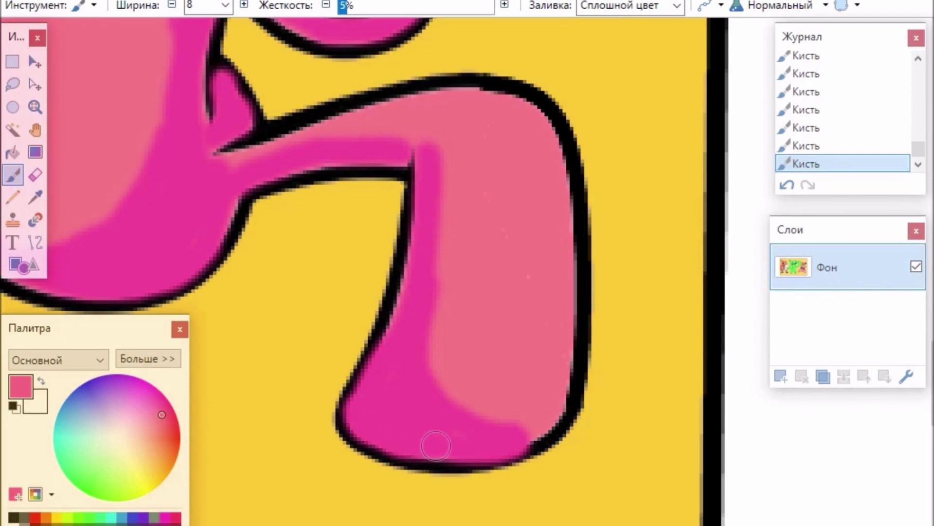
- Paint soft white highlights on top of both bent knees of the pink creature
key("ctrl+minus")
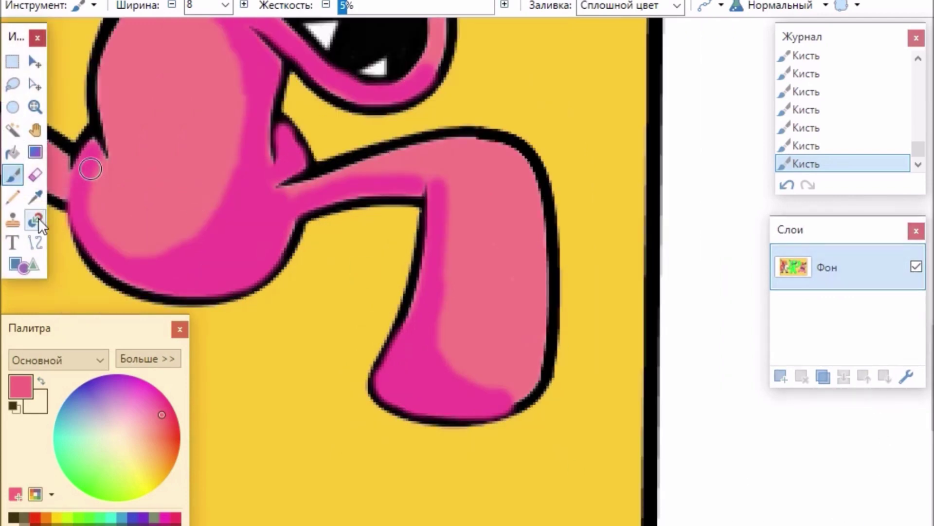
mouse_move(450, 145)
left_mouse_down()
mouse_move(517, 164)
mouse_move(527, 197)
left_mouse_up()
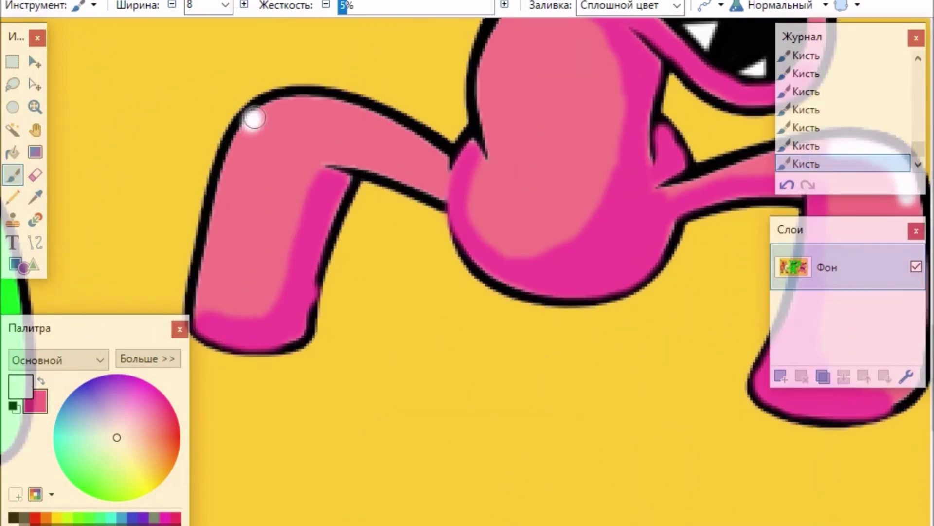
mouse_move(254, 118)
left_mouse_down()
mouse_move(278, 105)
mouse_move(325, 109)
left_mouse_up()
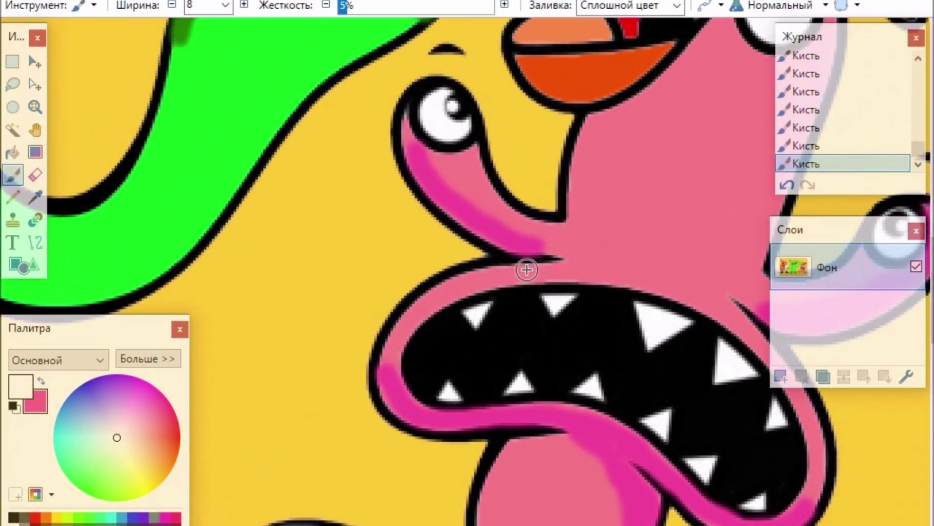
- Paint a soft white highlight along the inner edge of the left eyestalk, discarding the trial stroke on the upper lip
mouse_move(503, 275)
left_mouse_down()
mouse_move(469, 276)
mouse_move(448, 293)
left_mouse_up()
key("ctrl+z")
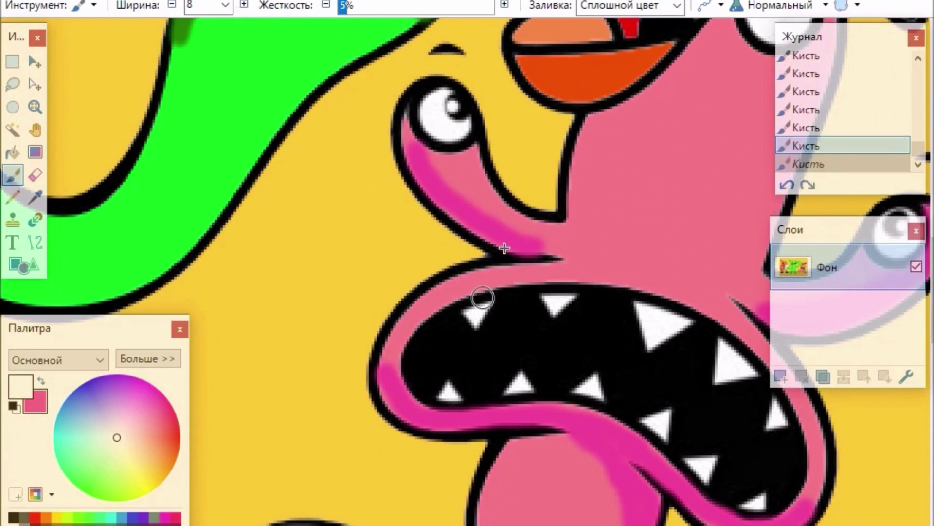
left_click_drag(466, 156, 507, 215)
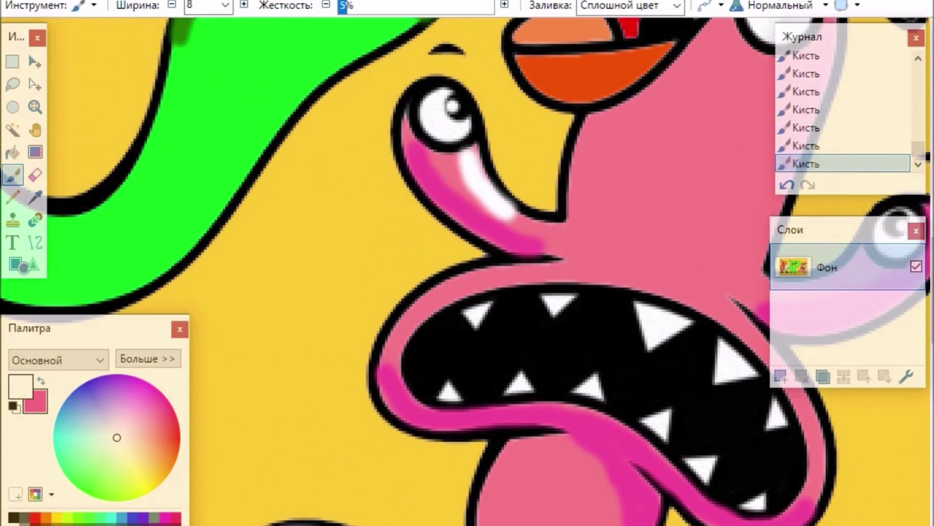
- Paint white highlights on the green monster's raised right hand and its thumb, undoing the first trial stroke
key("ctrl+minus")
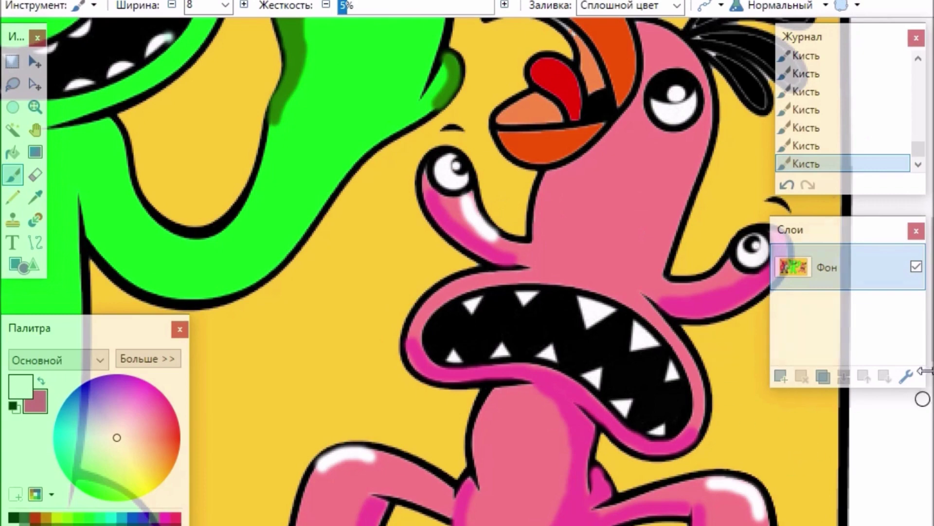
scroll(923, 399, "up", 5)
key("ctrl+minus")
key("ctrl+minus")
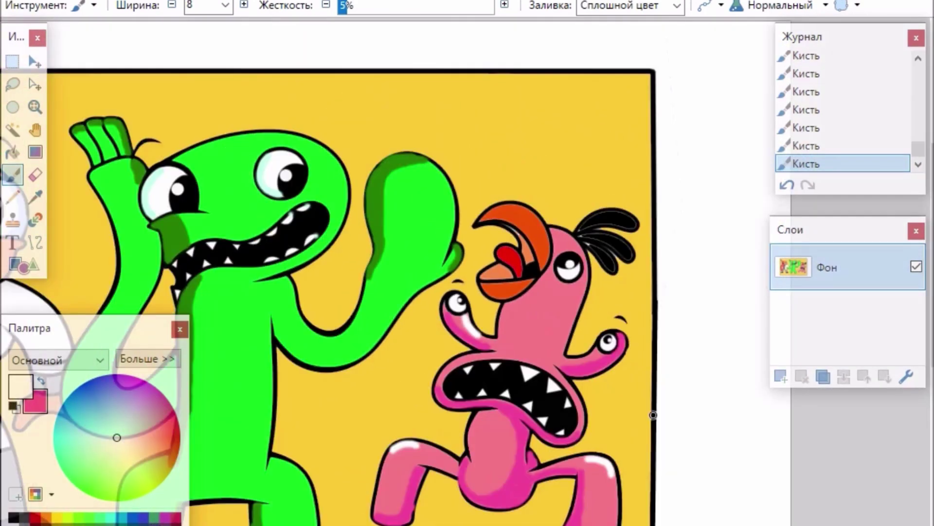
scroll(850, 415, "left", 4)
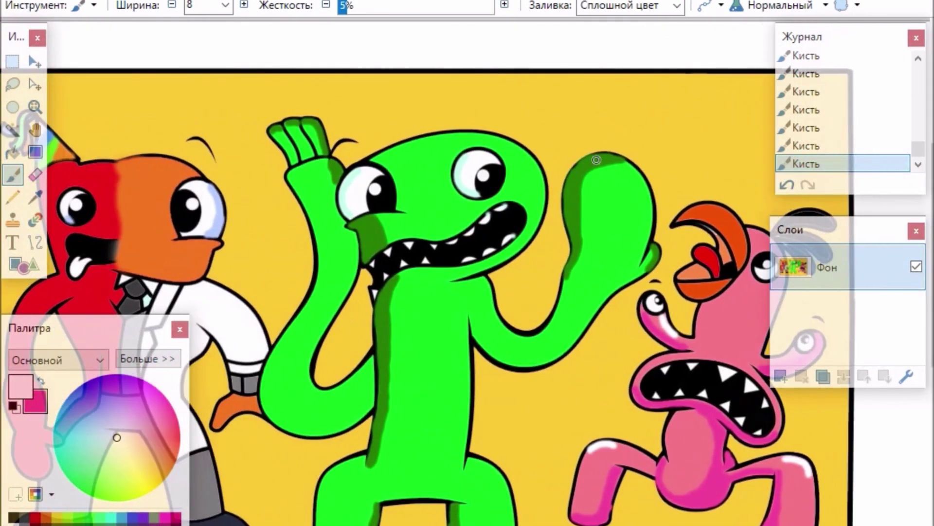
key("ctrl+z")
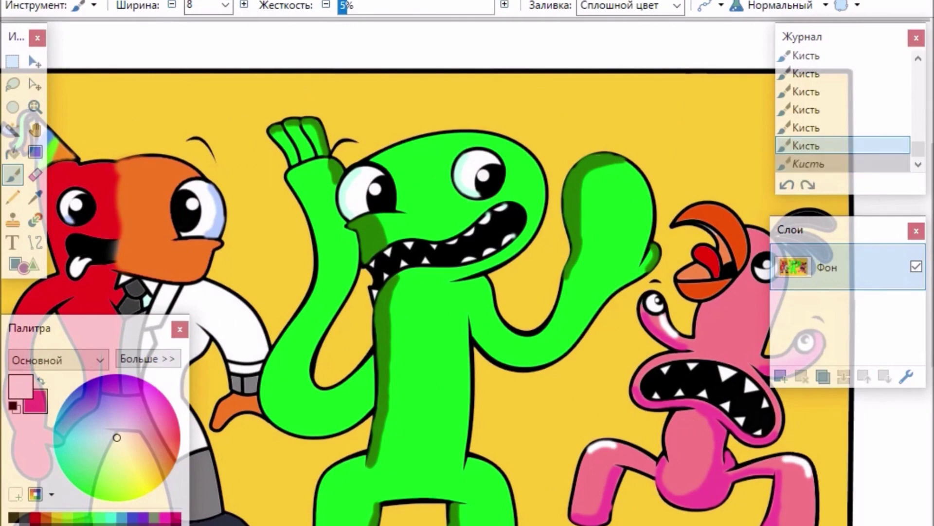
key("ctrl+plus")
key("ctrl+plus")
scroll(596, 515, "right", 4)
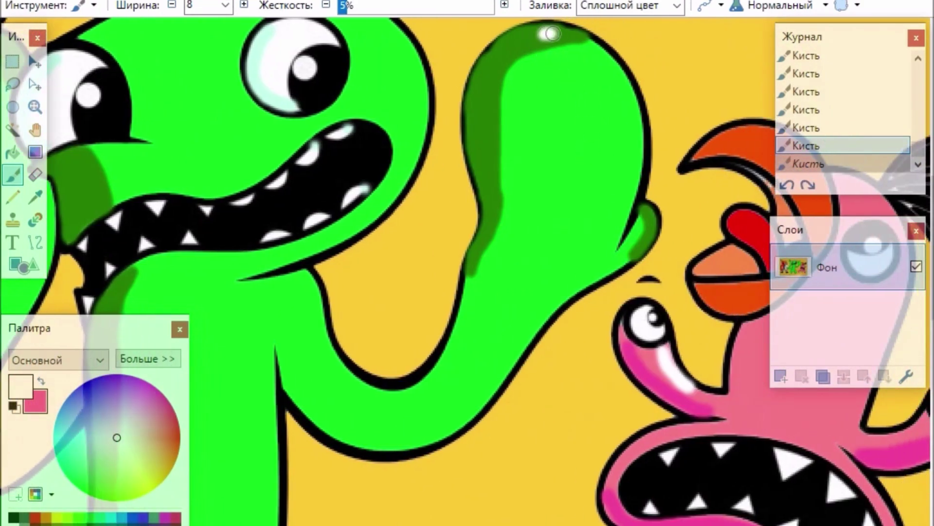
left_click_drag(585, 47, 598, 68)
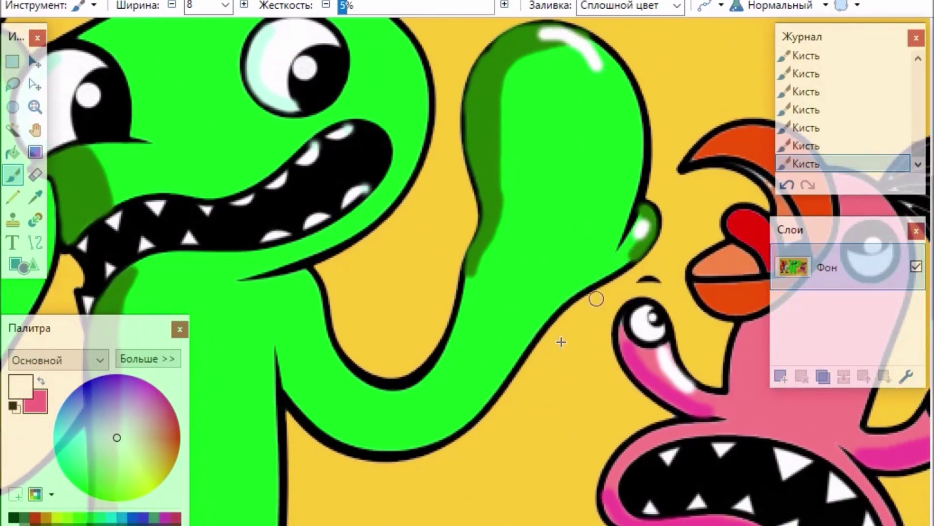
- Add white highlights to the green monster's forehead and left wrist and to the top of the red-and-orange character's head
scroll(857, 417, "left", 4)
scroll(883, 510, "up", 2)
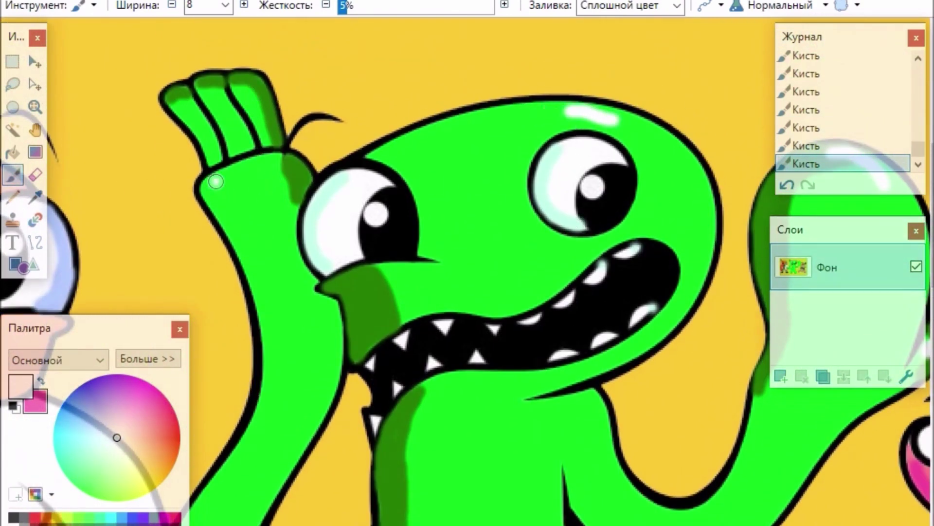
scroll(420, 162, "left", 10)
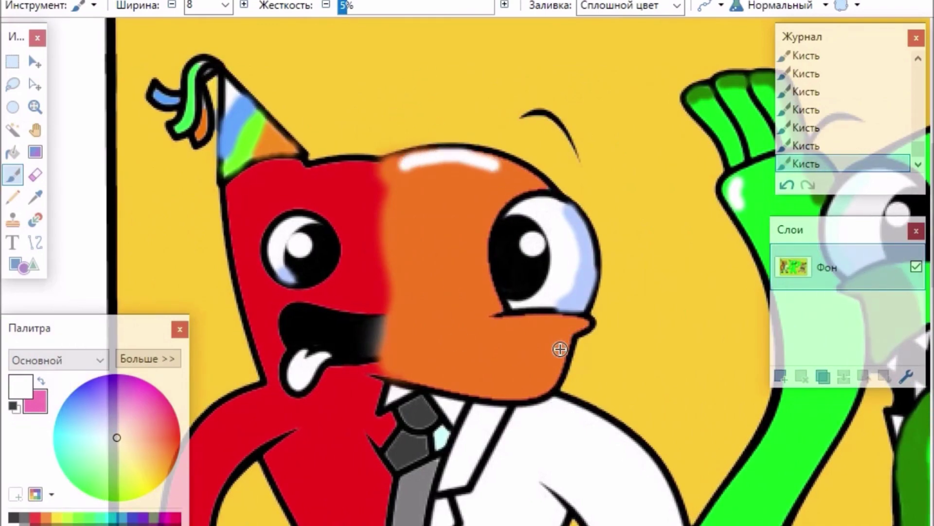
- Shade the inner edge of the white coat's sleeve and its cuff with a soft pale lavender-blue brush, covering the pale green trial stroke
left_click_drag(739, 334, 740, 83)
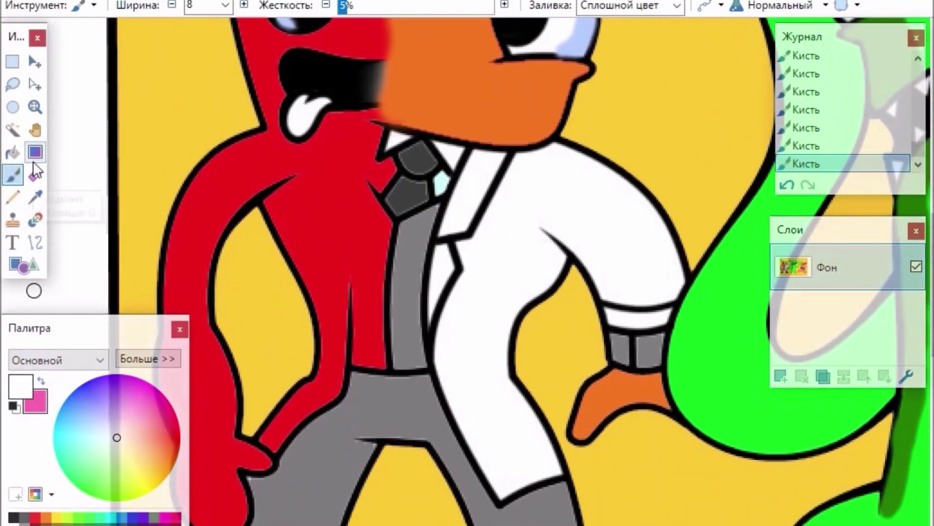
left_click(13, 153)
left_click(13, 174)
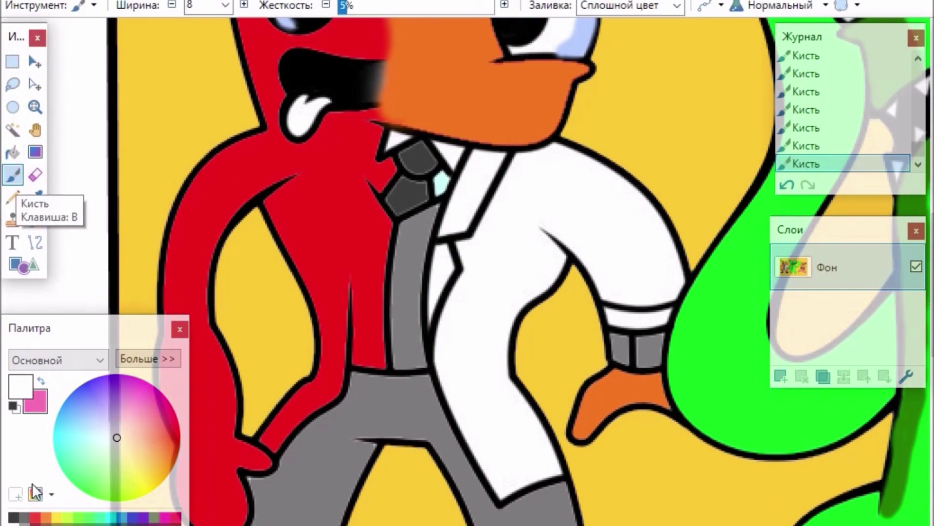
left_click(111, 453)
key("ctrl+plus")
key("ctrl+plus")
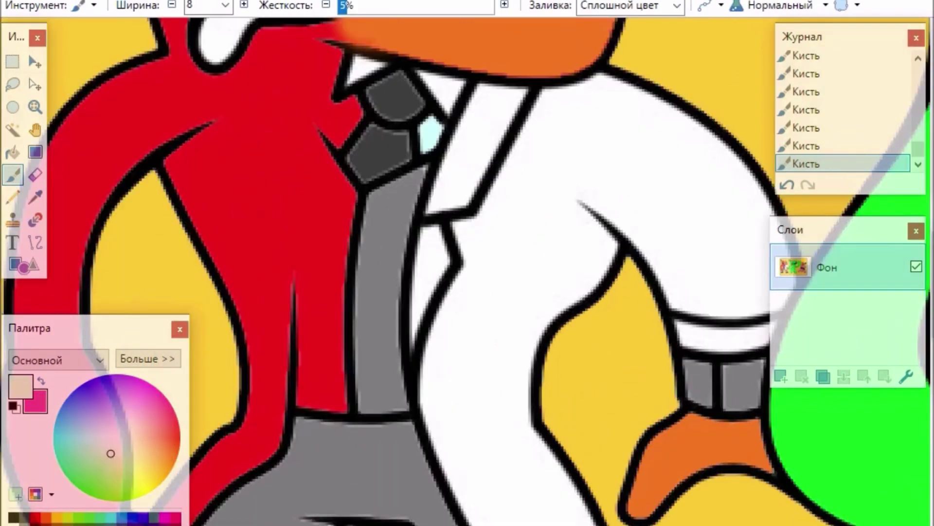
scroll(909, 395, "up", 1)
scroll(909, 471, "right", 2)
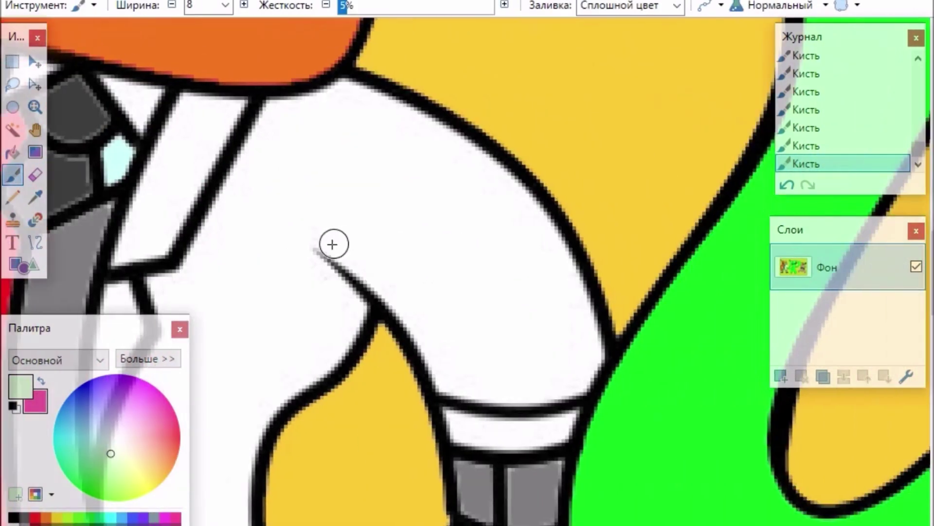
left_click_drag(320, 242, 377, 274)
left_click(111, 448)
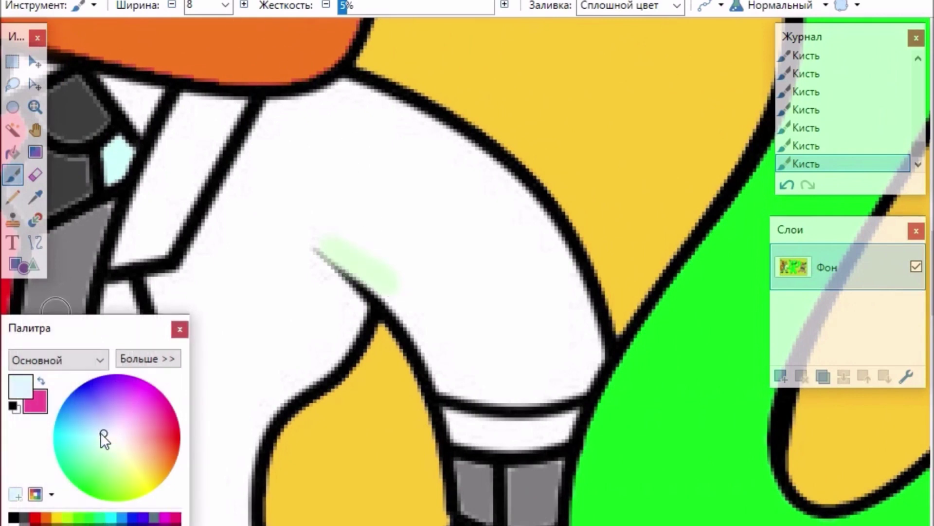
mouse_move(103, 433)
left_mouse_down()
mouse_move(109, 399)
mouse_move(102, 421)
left_mouse_up()
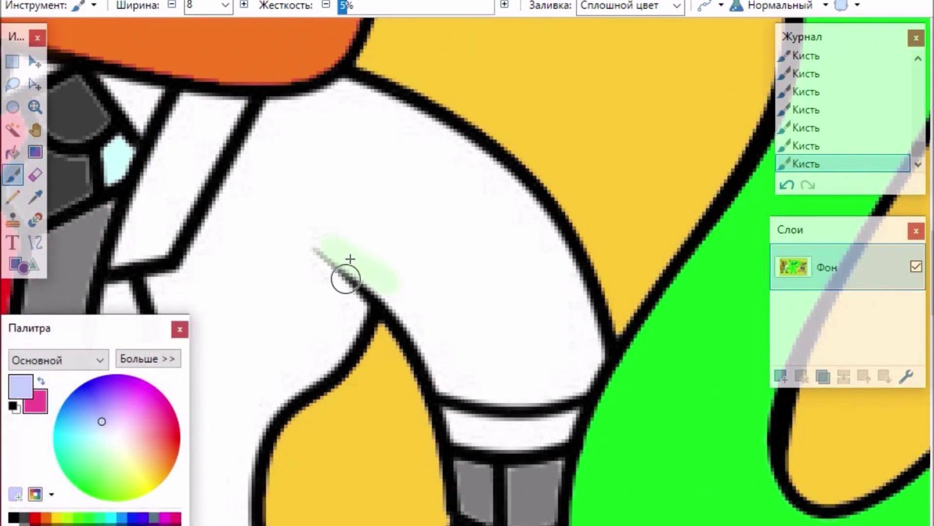
mouse_move(322, 238)
left_mouse_down()
mouse_move(399, 294)
mouse_move(452, 389)
mouse_move(448, 406)
mouse_move(462, 431)
mouse_move(556, 436)
left_mouse_up()
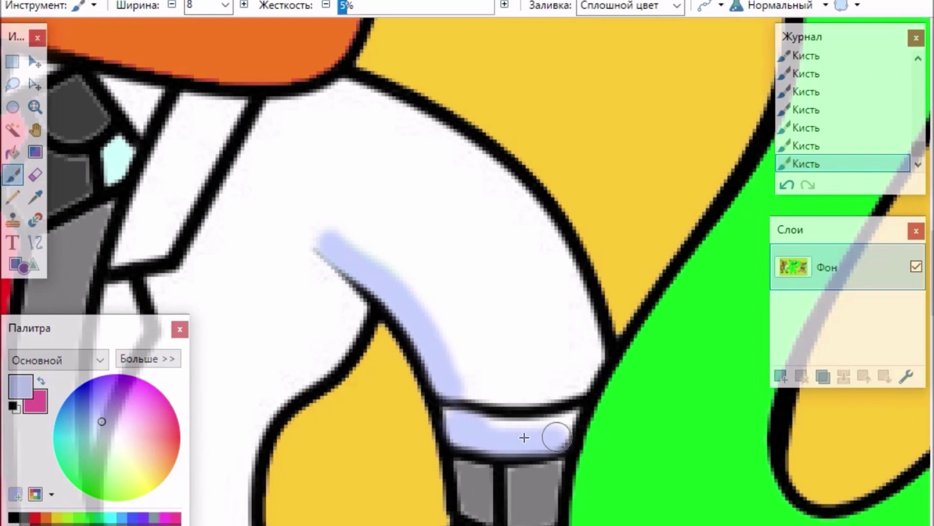
- Paint pale lavender-blue shading along the white coat's side below the armpit and on both parts of its lapel
scroll(544, 296, "left", 3)
mouse_move(566, 284)
left_mouse_down()
mouse_move(535, 377)
mouse_move(577, 323)
mouse_move(504, 396)
mouse_move(466, 492)
left_mouse_up()
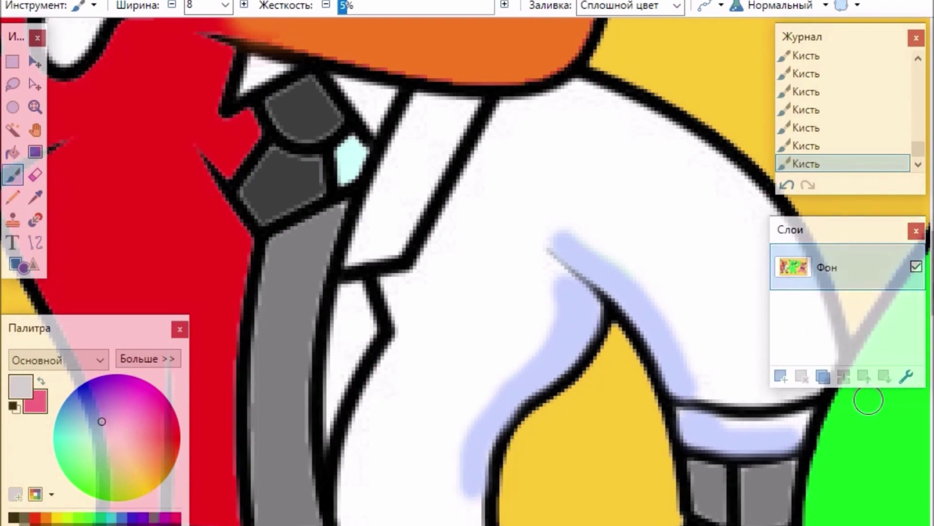
scroll(868, 400, "down", 1)
mouse_move(356, 208)
left_mouse_down()
mouse_move(392, 193)
mouse_move(458, 63)
left_mouse_up()
mouse_move(355, 252)
left_mouse_down()
mouse_move(349, 242)
mouse_move(355, 292)
mouse_move(317, 385)
left_mouse_up()
- Continue the pale lavender-blue shading down the white coat's outer edge and widen it across the hem
scroll(836, 347, "down", 5)
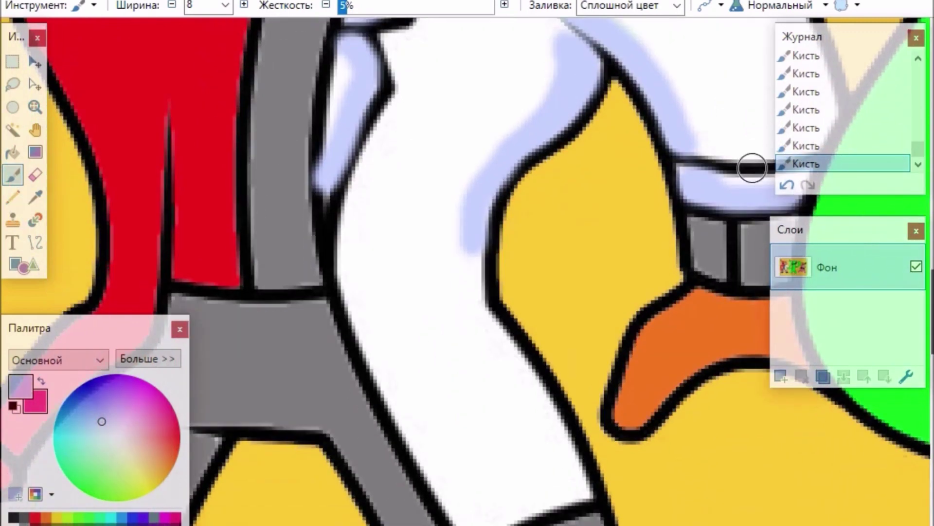
mouse_move(475, 213)
left_mouse_down()
mouse_move(474, 262)
mouse_move(470, 180)
left_mouse_up()
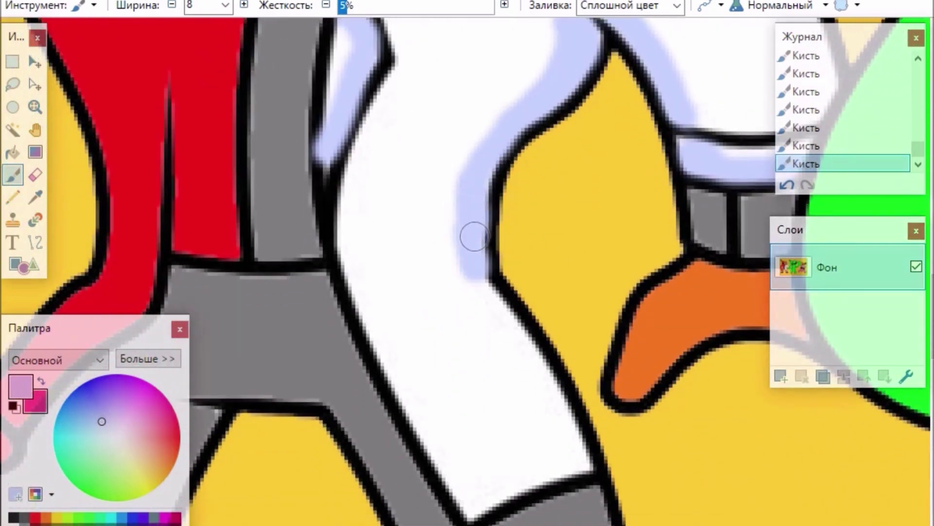
mouse_move(474, 236)
left_mouse_down()
mouse_move(492, 307)
mouse_move(576, 458)
left_mouse_up()
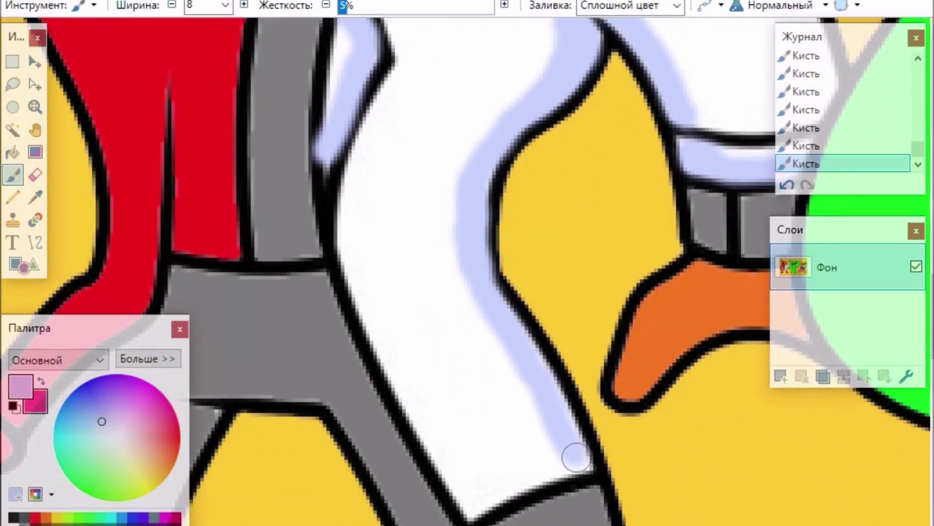
mouse_move(515, 353)
left_mouse_down()
mouse_move(553, 378)
mouse_move(574, 431)
left_mouse_up()
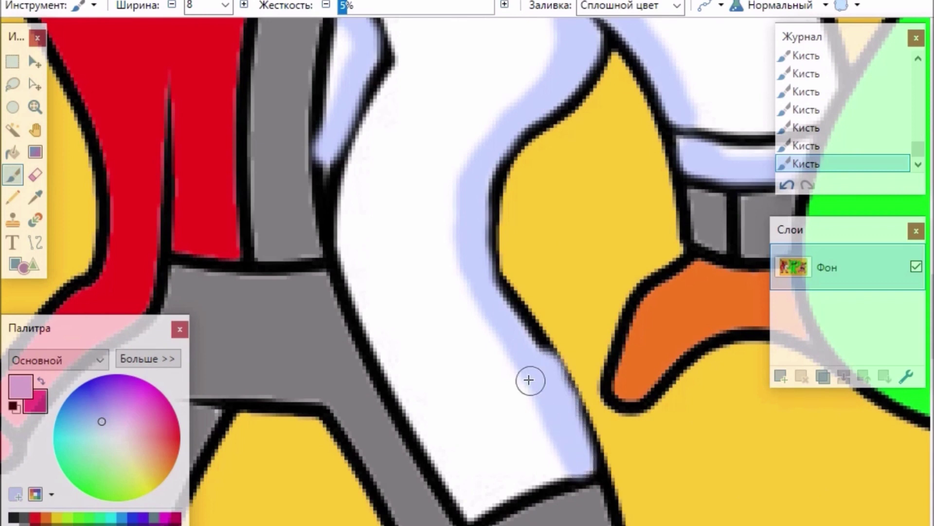
mouse_move(474, 506)
left_mouse_down()
mouse_move(538, 477)
mouse_move(513, 492)
mouse_move(528, 366)
mouse_move(492, 484)
mouse_move(513, 450)
mouse_move(560, 436)
left_mouse_up()
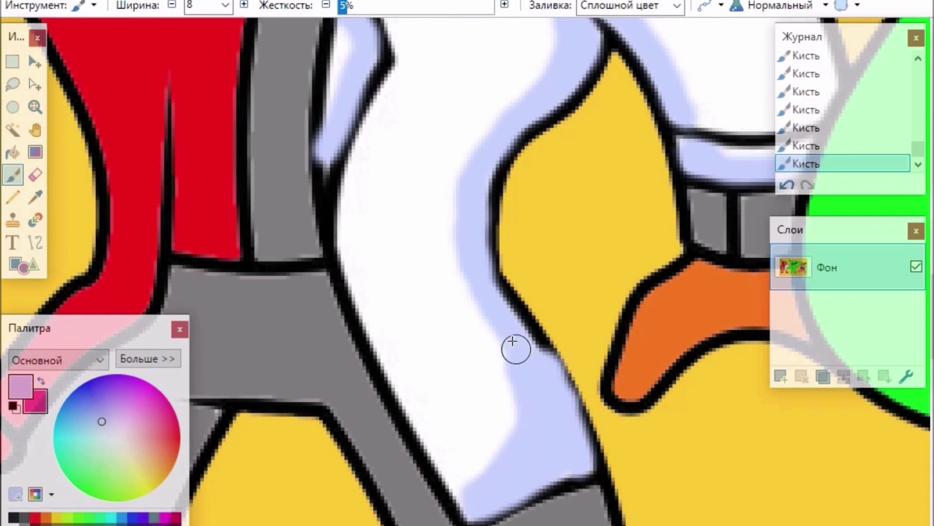
- Shade the heel and sole of the shoe below the red arm with a soft dark navy brush
key("ctrl+minus")
key("ctrl+minus")
left_click_drag(928, 337, 917, 387)
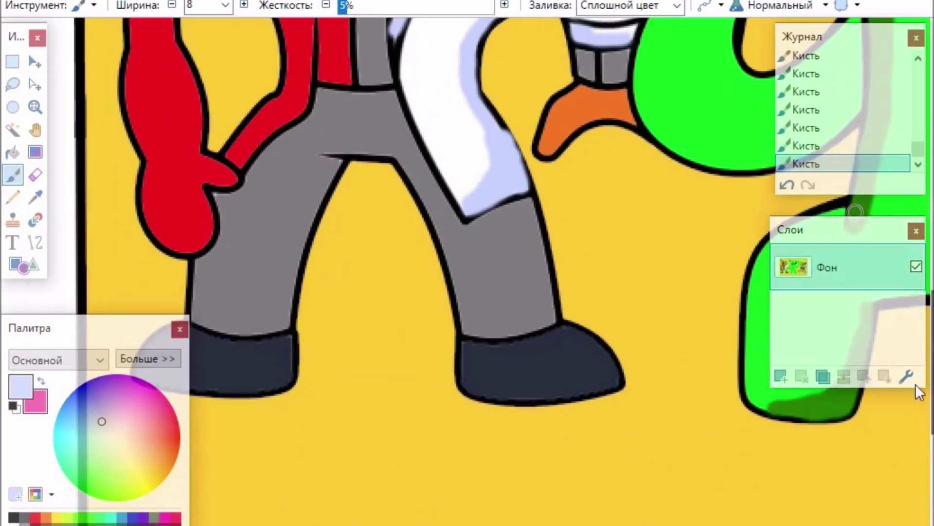
key("ctrl+plus")
scroll(462, 270, "left", 5)
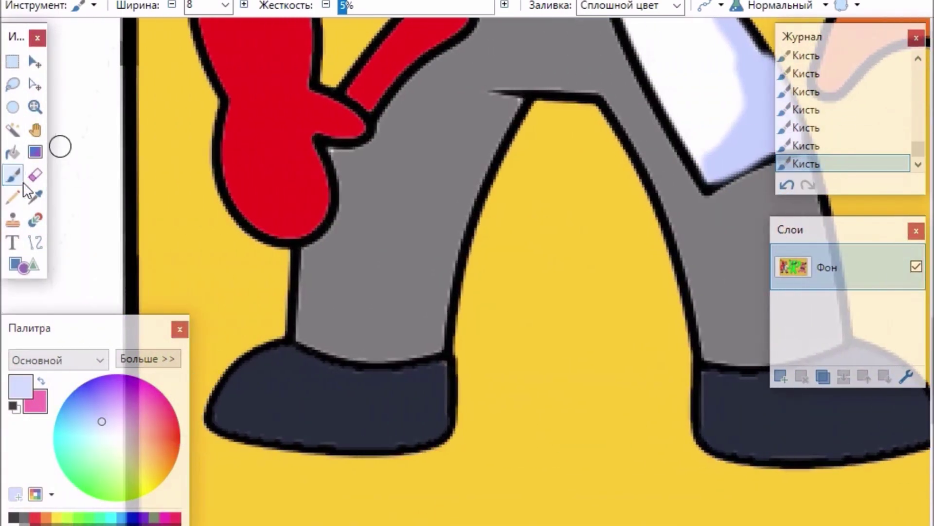
left_click(13, 174)
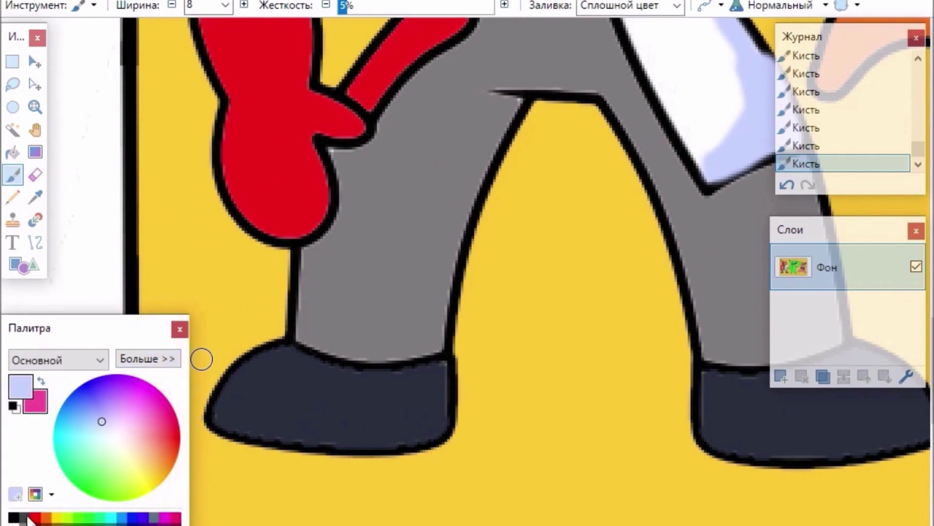
left_click(25, 517)
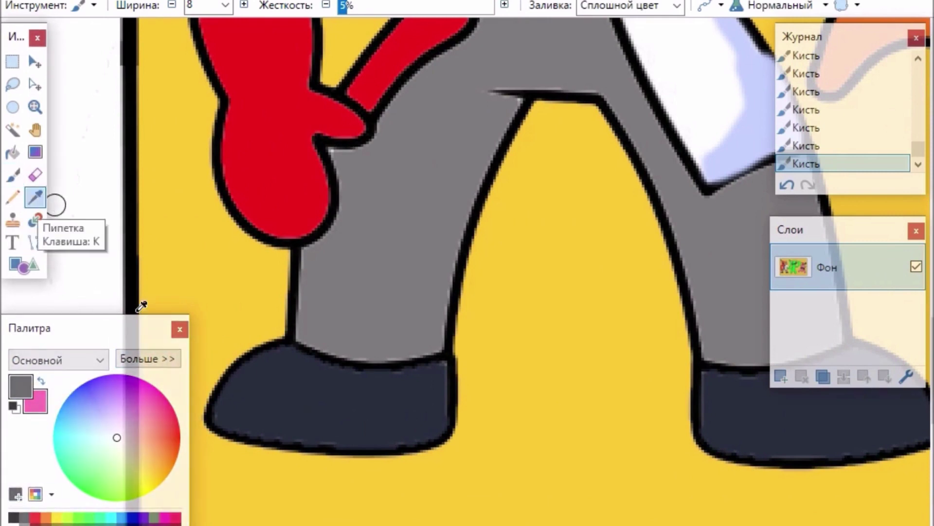
left_click(35, 197)
left_click(103, 405)
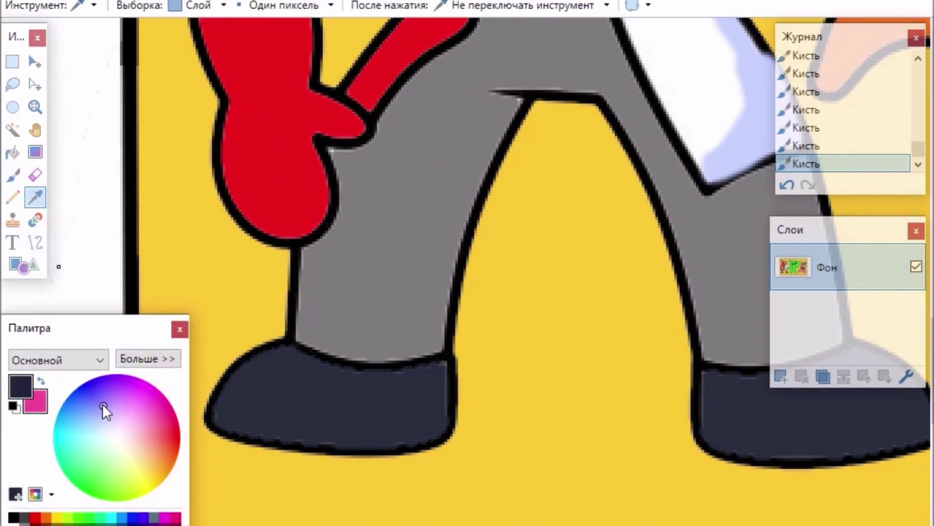
left_click(13, 174)
left_click(87, 398)
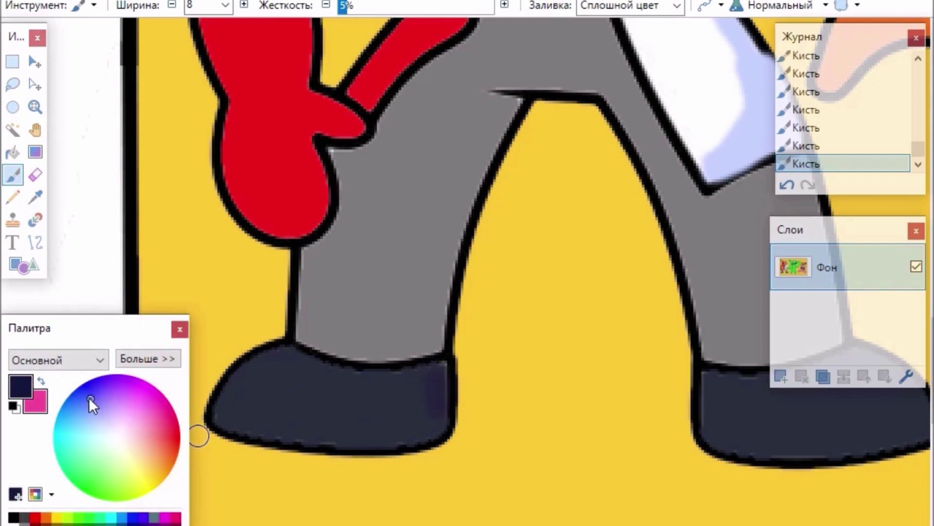
mouse_move(431, 371)
left_mouse_down()
mouse_move(437, 418)
mouse_move(401, 436)
mouse_move(295, 439)
mouse_move(217, 417)
left_mouse_up()
mouse_move(419, 376)
left_mouse_down()
mouse_move(417, 403)
mouse_move(360, 426)
mouse_move(310, 424)
left_mouse_up()
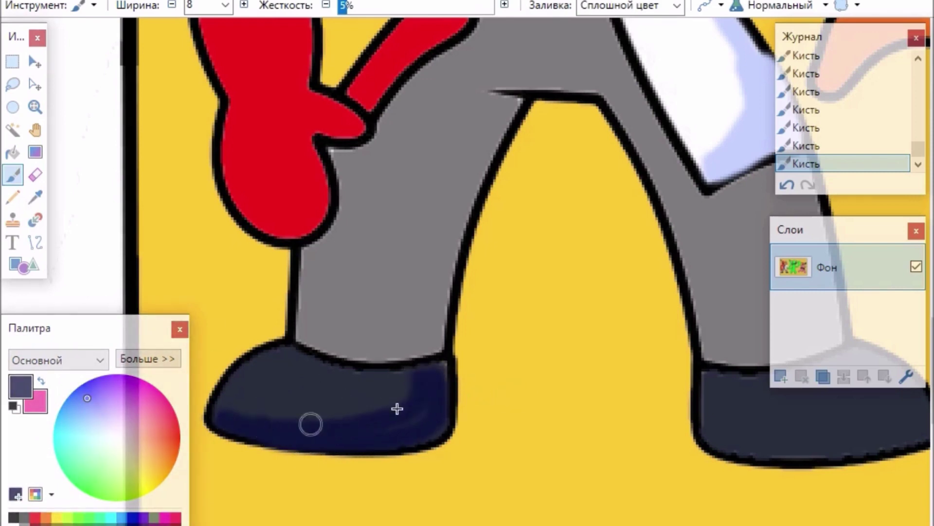
- Shade the heel and sole of the shoe below the white coat in the same dark navy
scroll(389, 404, "right", 5)
mouse_move(384, 381)
left_mouse_down()
mouse_move(383, 430)
mouse_move(413, 441)
mouse_move(499, 449)
mouse_move(593, 432)
left_mouse_up()
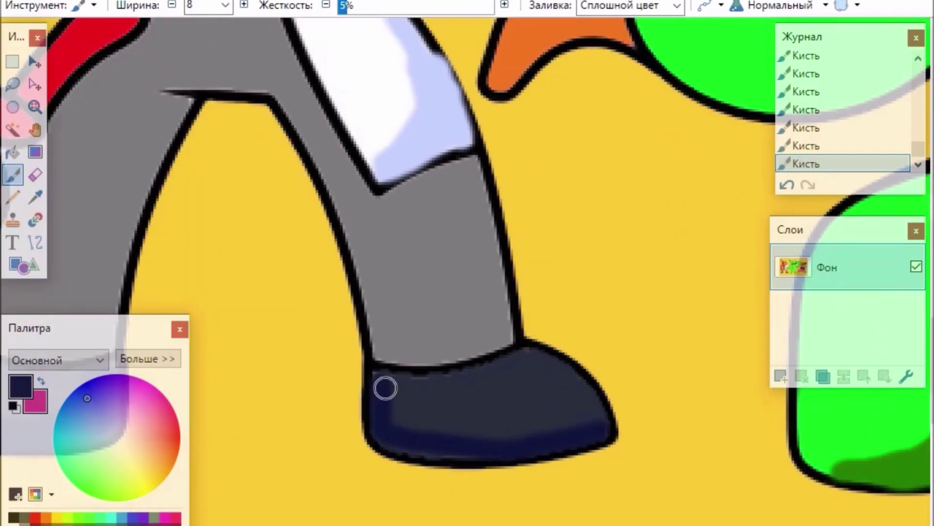
mouse_move(386, 388)
left_mouse_down()
mouse_move(397, 412)
mouse_move(429, 425)
mouse_move(523, 438)
left_mouse_up()
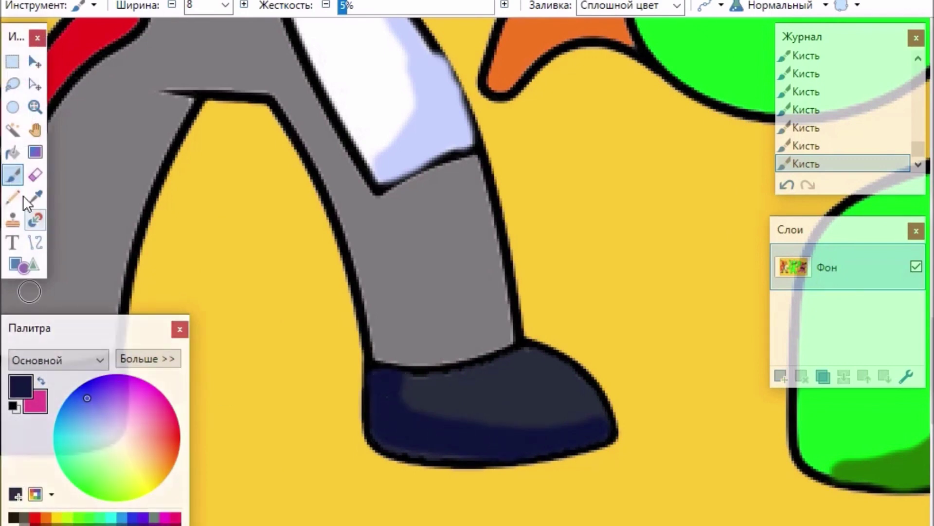
- Paint soft white highlights on the upper fronts of both dark shoes
left_click(117, 437)
left_click_drag(515, 364, 565, 383)
scroll(303, 420, "left", 5)
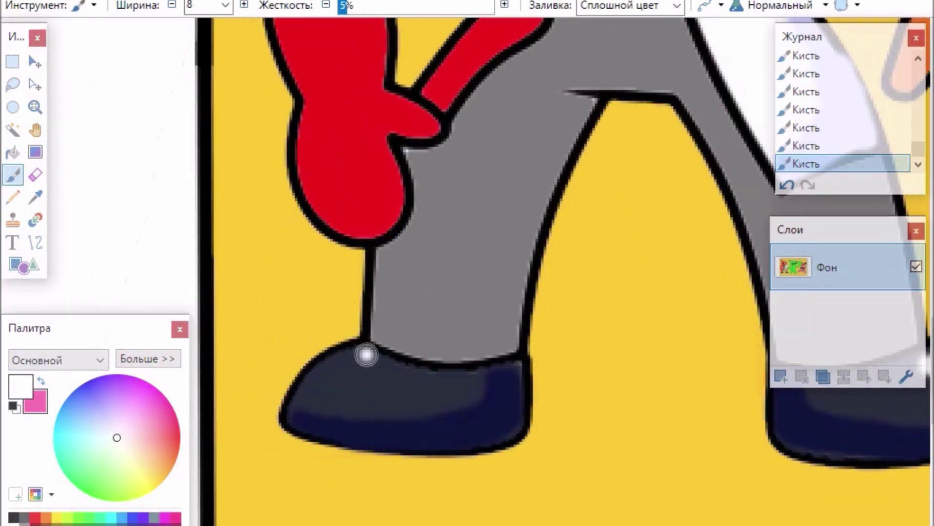
mouse_move(366, 354)
left_mouse_down()
mouse_move(341, 359)
mouse_move(293, 406)
left_mouse_up()
- Fill the red-and-orange character's white tongue with pink
scroll(484, 413, "down", 4)
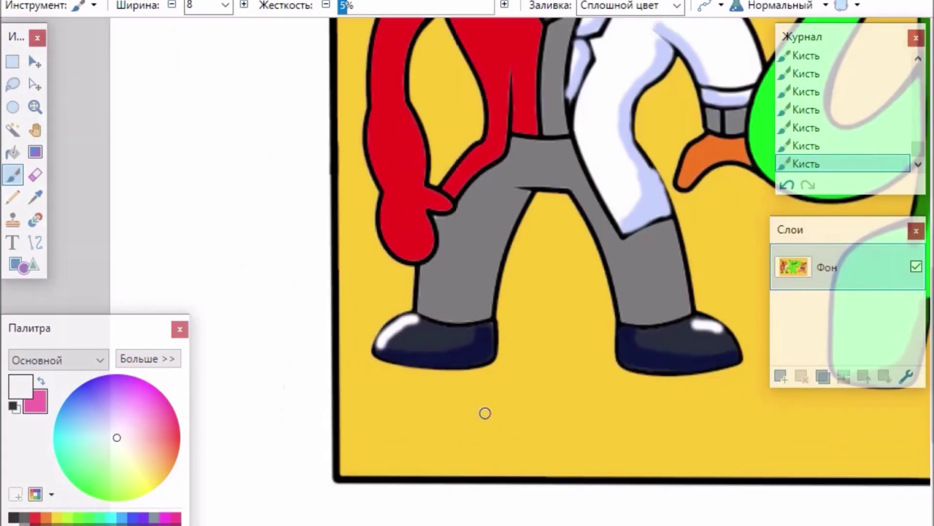
scroll(910, 395, "right", 2)
scroll(910, 395, "up", 3)
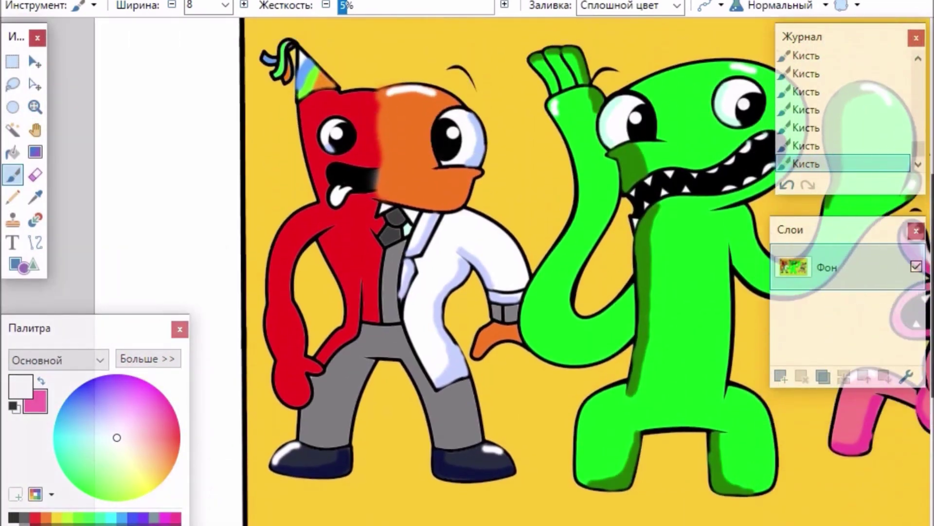
scroll(910, 395, "down", 3)
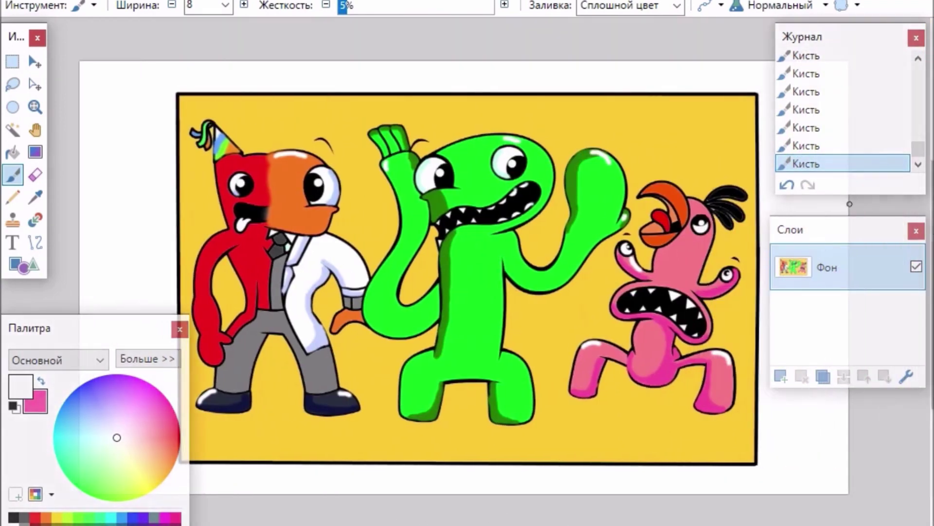
scroll(467, 219, "down", 2)
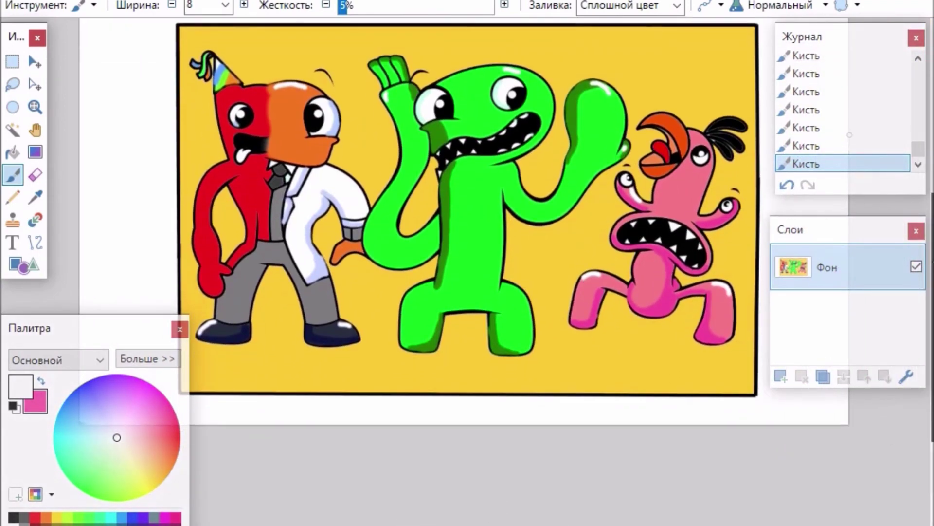
left_click(13, 152)
left_click(179, 438)
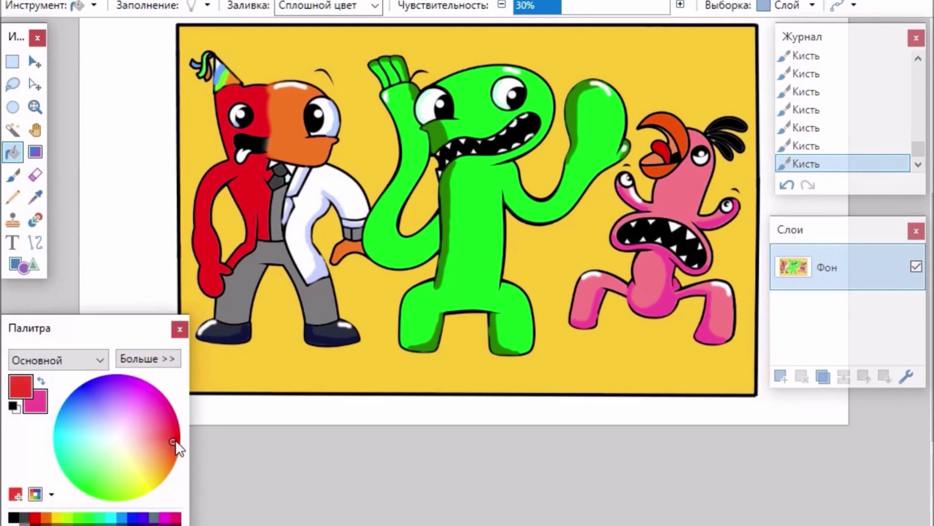
left_click_drag(180, 437, 155, 421)
left_click(240, 155)
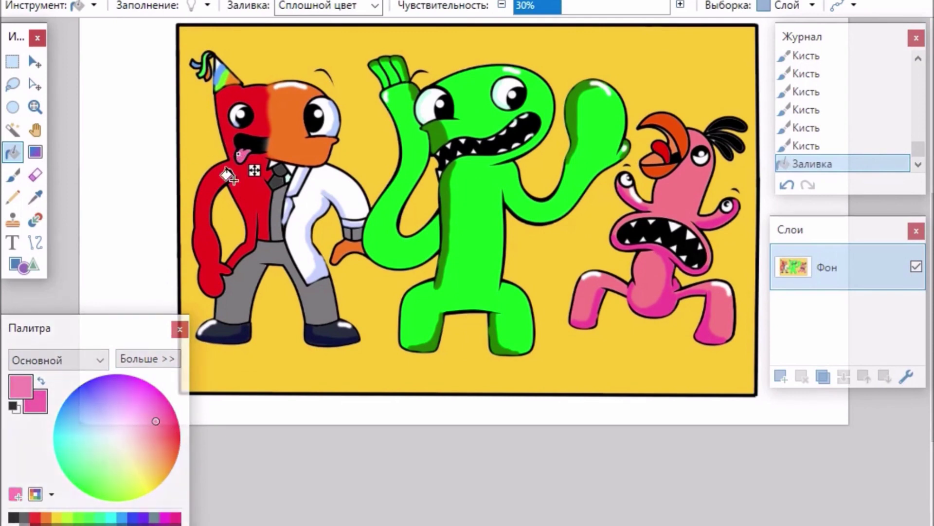